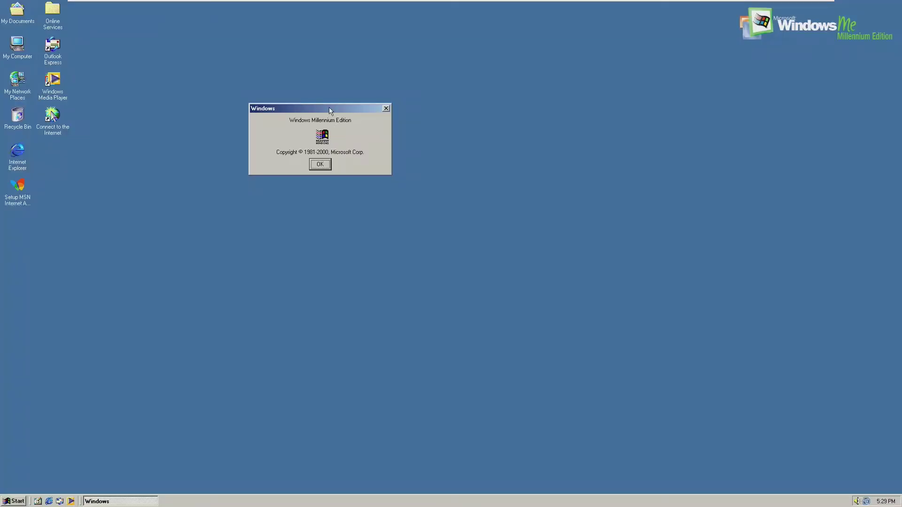
Dismiss the About Windows box and confirm System Properties reports 127.0MB RAM.
{"action": "left_click_drag", "start_coordinate": [329, 110], "coordinate": [344, 123]}
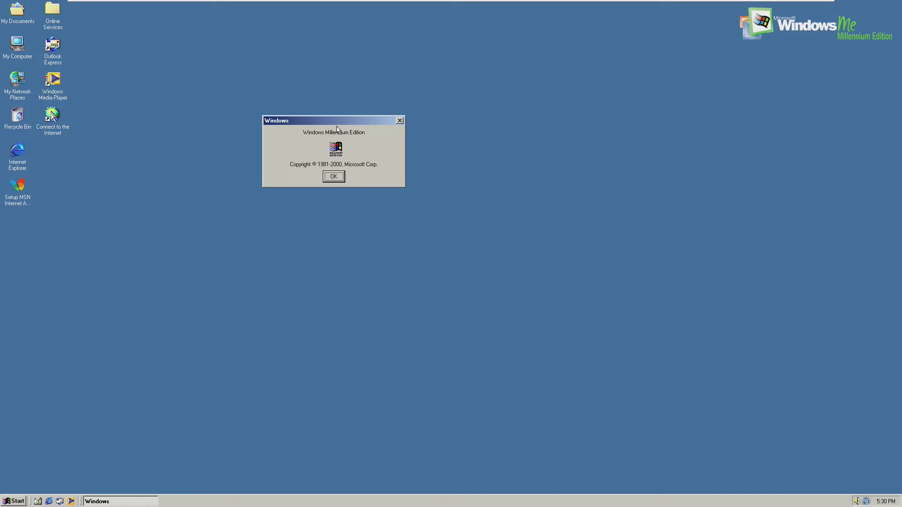
{"action": "left_click", "coordinate": [335, 177]}
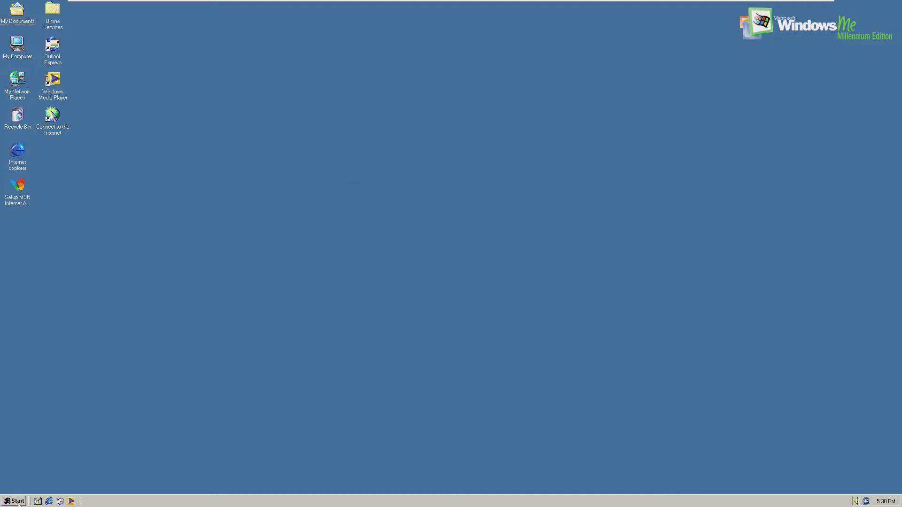
{"action": "right_click", "coordinate": [18, 42]}
{"action": "left_click", "coordinate": [61, 117]}
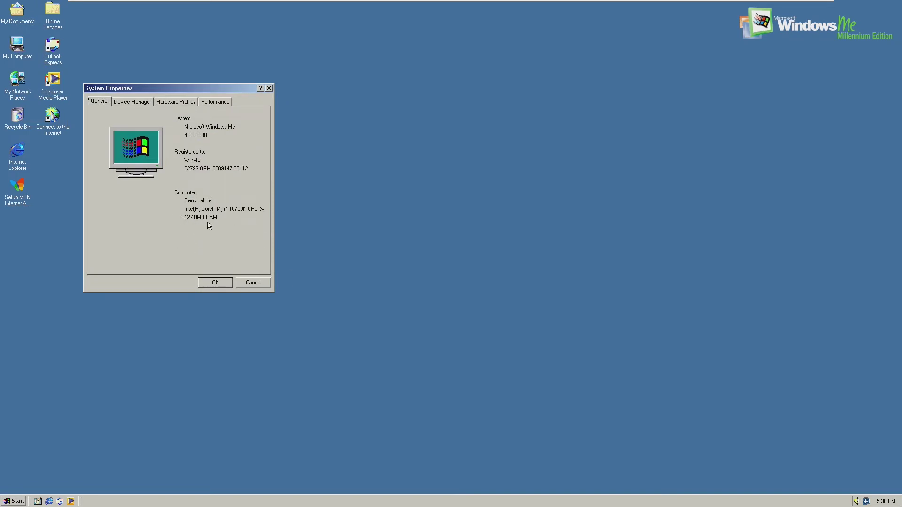
{"action": "left_click", "coordinate": [215, 283]}
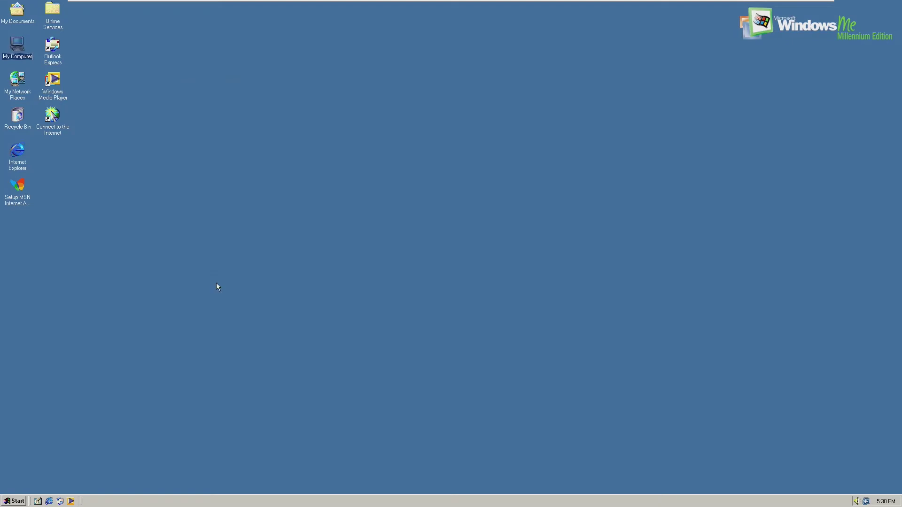
Shut down the Windows Me guest from the power menu.
{"action": "mouse_move", "coordinate": [194, 1]}
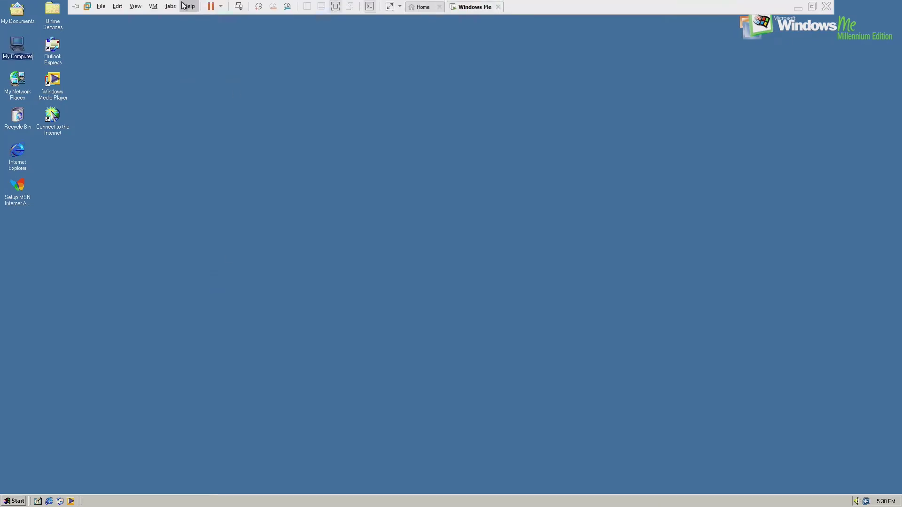
{"action": "left_click", "coordinate": [220, 6]}
{"action": "left_click", "coordinate": [223, 30]}
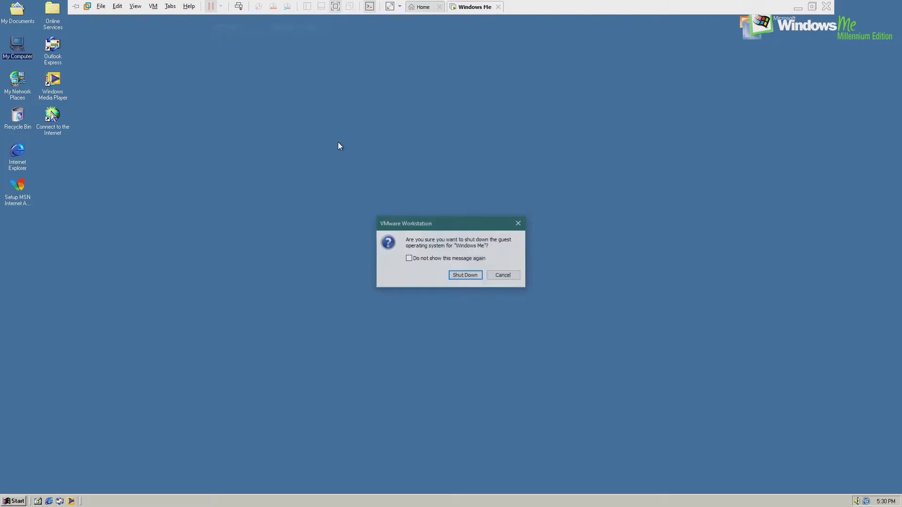
{"action": "left_click", "coordinate": [484, 284]}
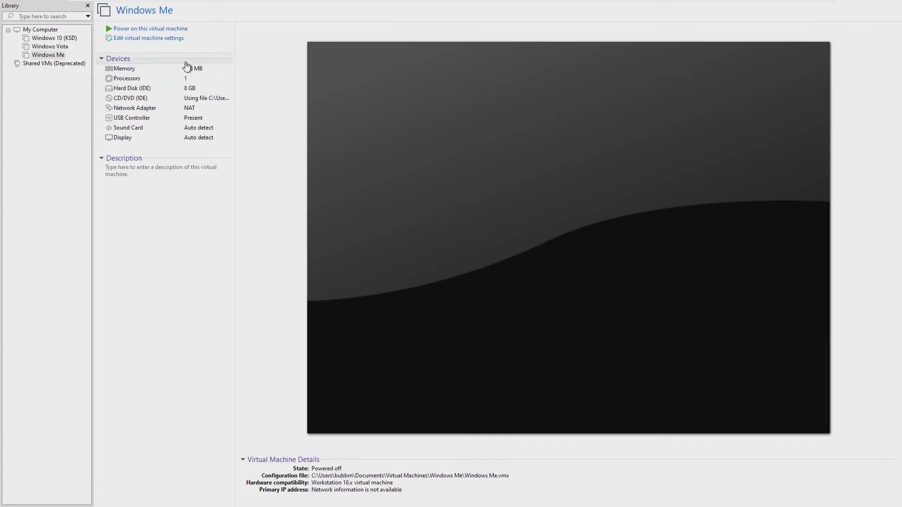
Set the VM's memory to 64 MB and power it back on.
{"action": "double_click", "coordinate": [187, 68]}
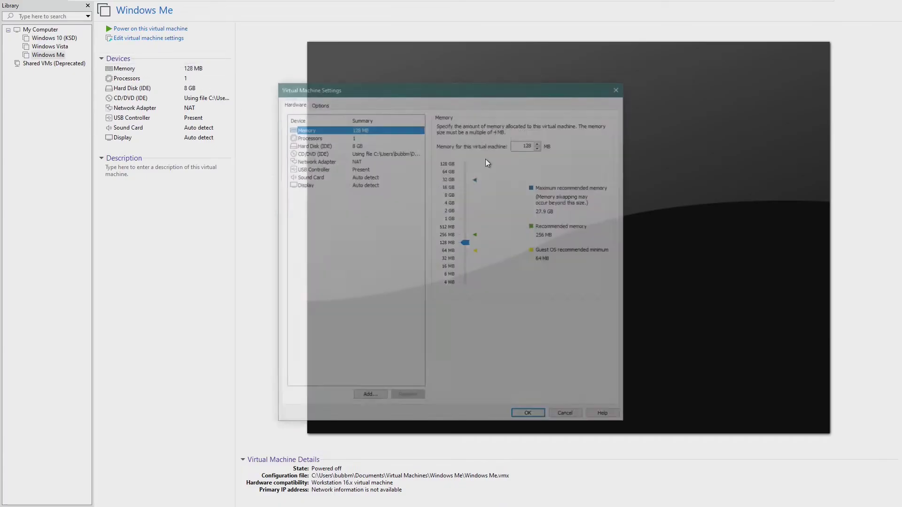
{"action": "type", "text": "64"}
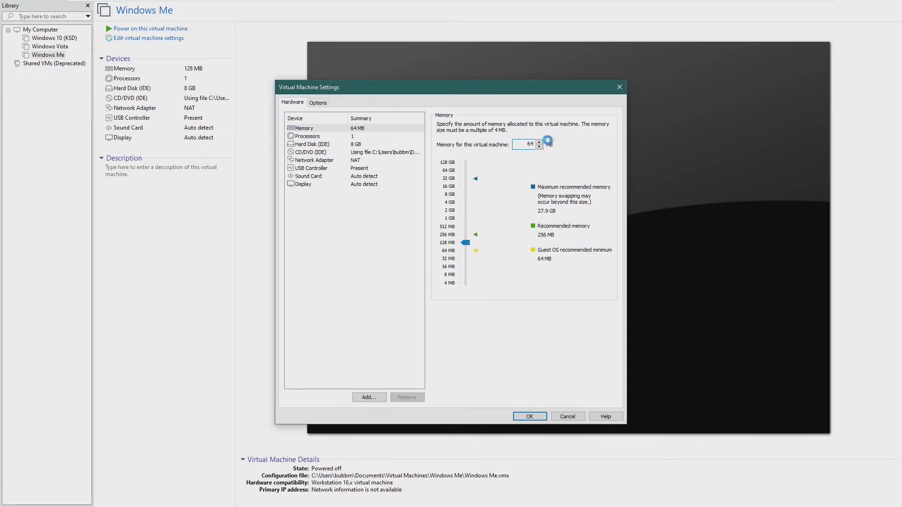
{"action": "key", "text": "Return"}
{"action": "left_click", "coordinate": [163, 30]}
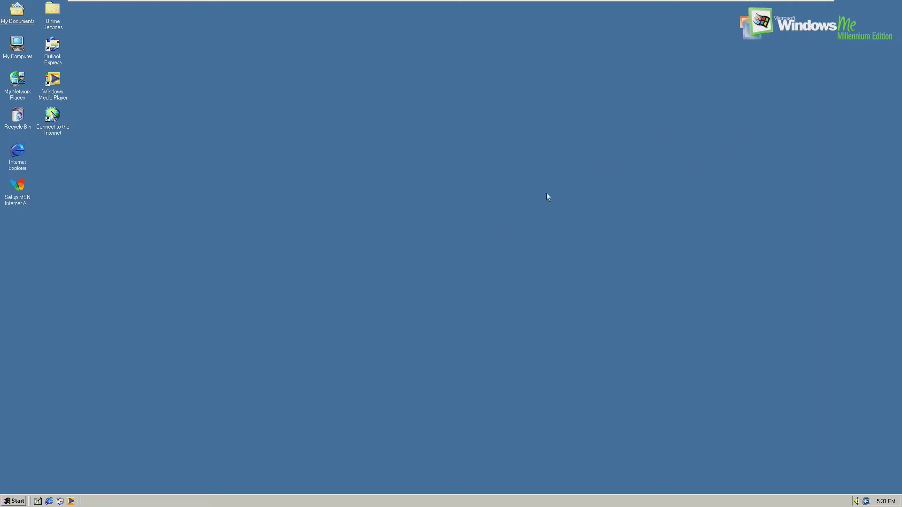
Confirm System Properties now reports 63.0MB RAM.
{"action": "right_click", "coordinate": [17, 47]}
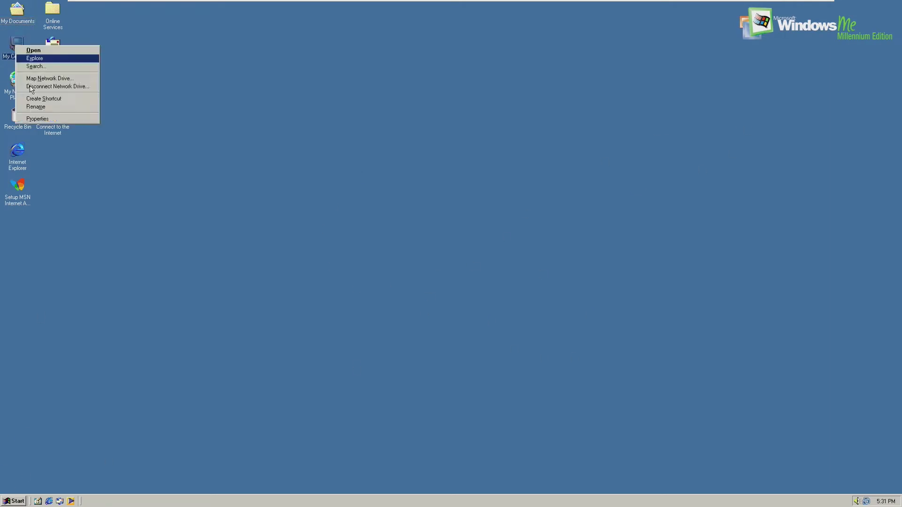
{"action": "left_click", "coordinate": [33, 117]}
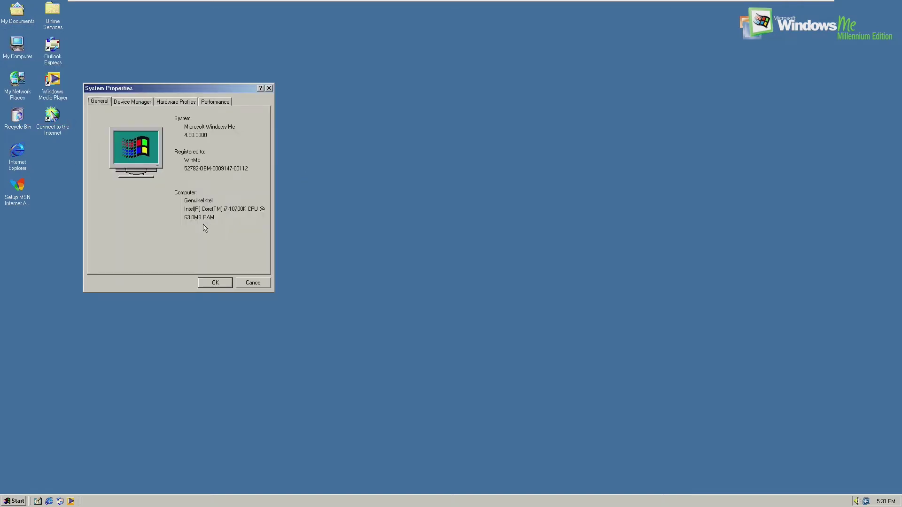
{"action": "left_click", "coordinate": [216, 282]}
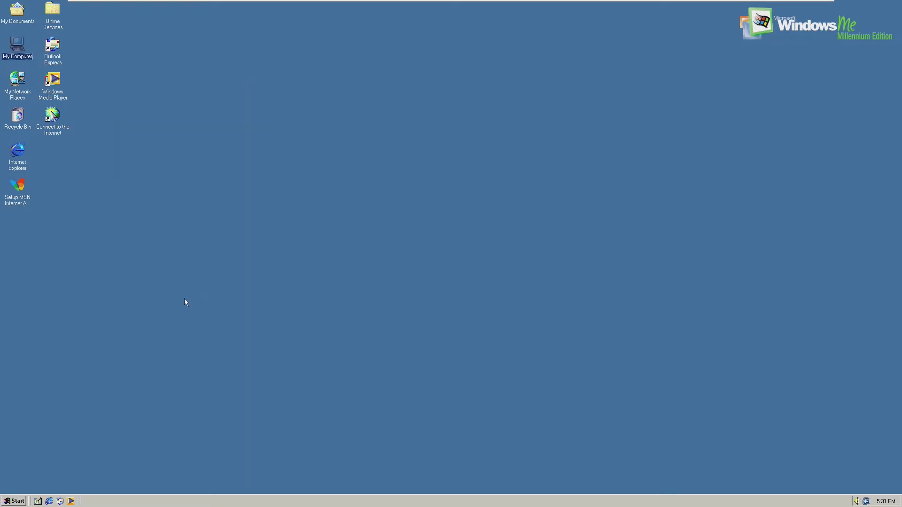
Open and dismiss the Start menu and taskbar menu, then reopen the Start menu.
{"action": "left_click", "coordinate": [14, 501]}
{"action": "left_click", "coordinate": [222, 498]}
{"action": "right_click", "coordinate": [232, 498]}
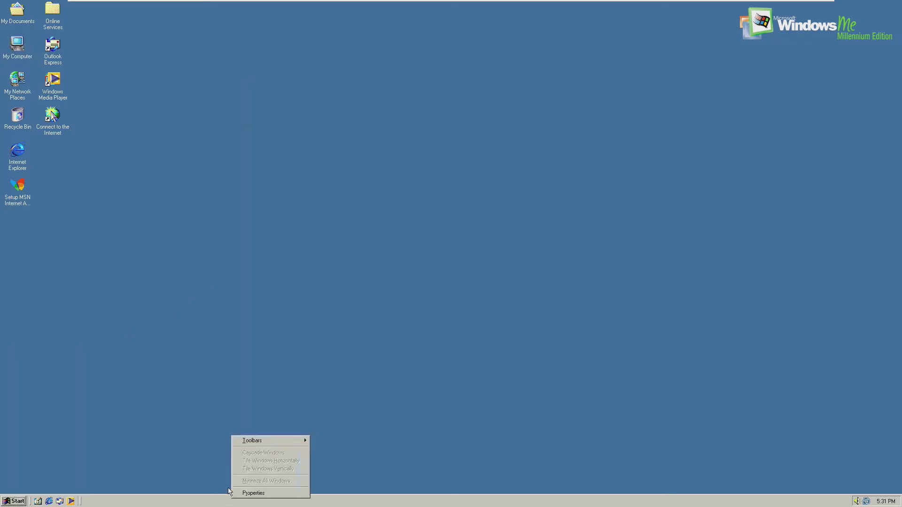
{"action": "left_click", "coordinate": [189, 418]}
{"action": "left_click", "coordinate": [14, 500]}
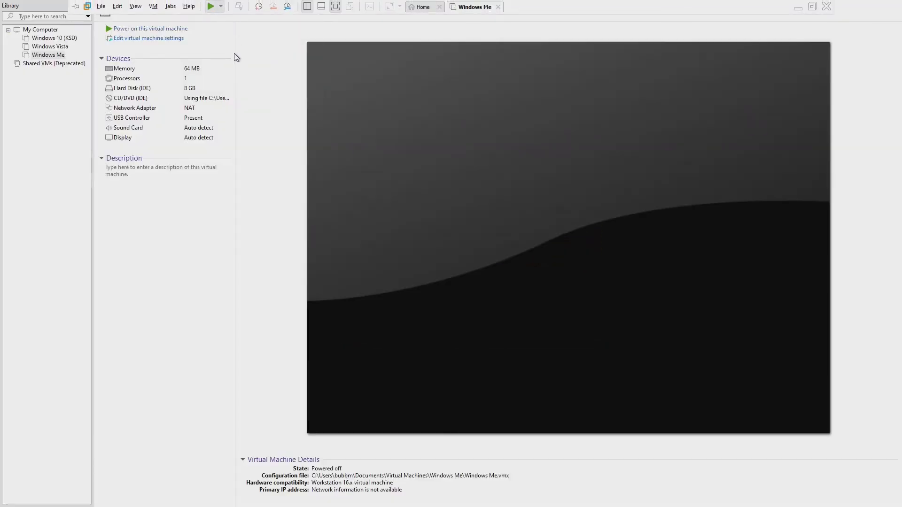
Replace the VM's 64 MB memory value with 32 MB.
{"action": "double_click", "coordinate": [179, 71]}
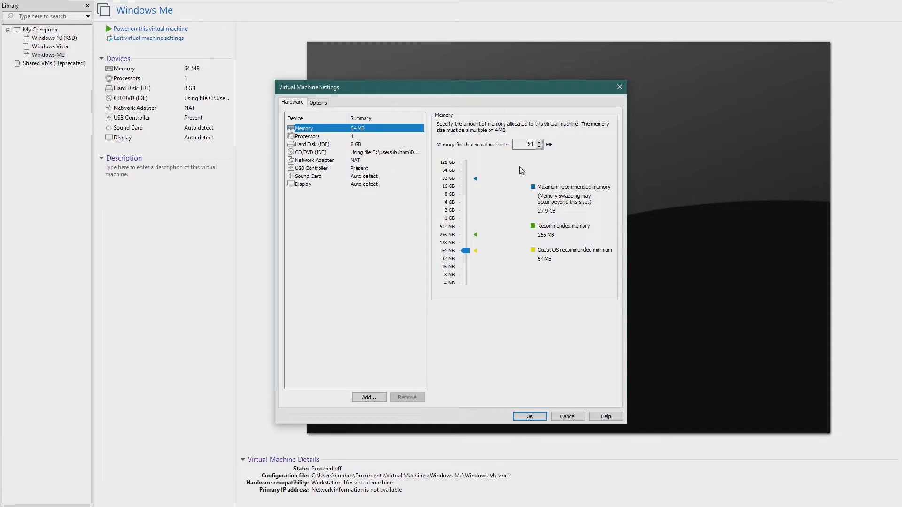
{"action": "double_click", "coordinate": [537, 143]}
{"action": "type", "text": "32"}
{"action": "key", "text": "Return"}
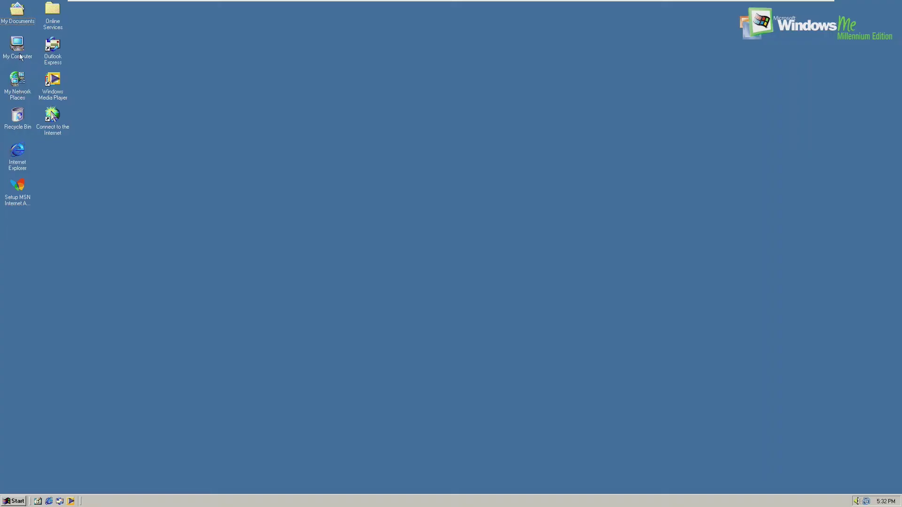
Confirm System Properties reports 31.0MB RAM.
{"action": "right_click", "coordinate": [19, 53]}
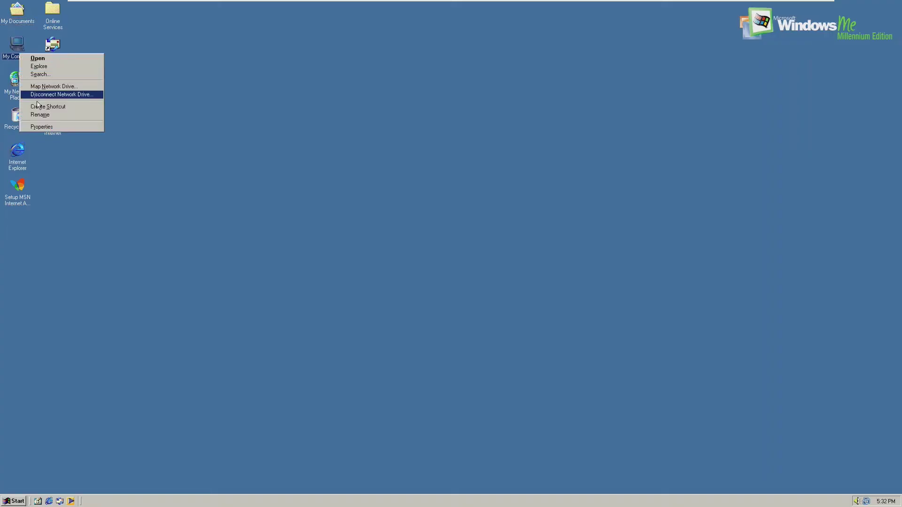
{"action": "left_click", "coordinate": [41, 126]}
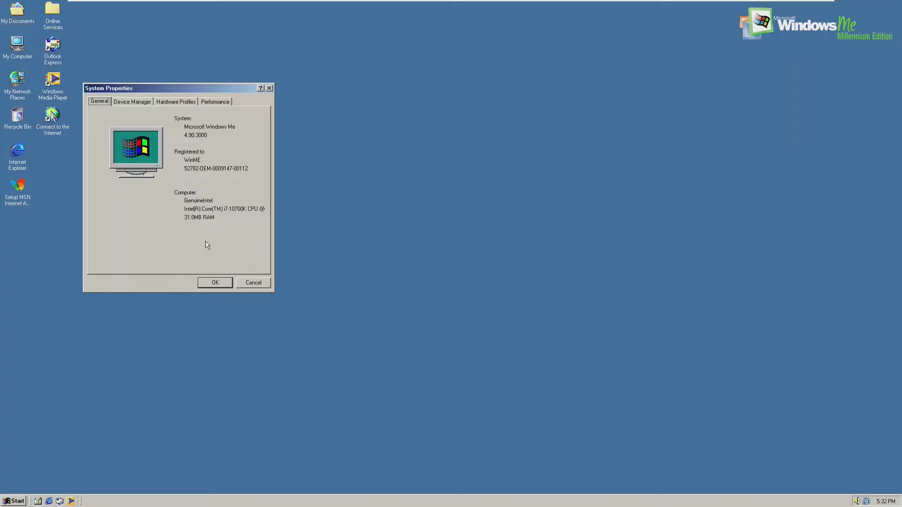
{"action": "left_click", "coordinate": [216, 283]}
Launch Calculator from Accessories, enter 130, and close it.
{"action": "left_click", "coordinate": [13, 501]}
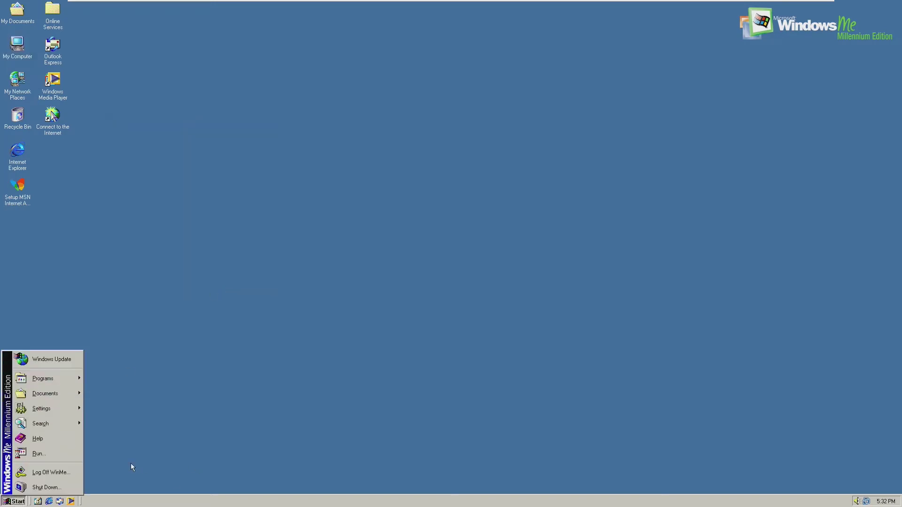
{"action": "left_click", "coordinate": [130, 464]}
{"action": "left_click", "coordinate": [24, 499]}
{"action": "mouse_move", "coordinate": [60, 377]}
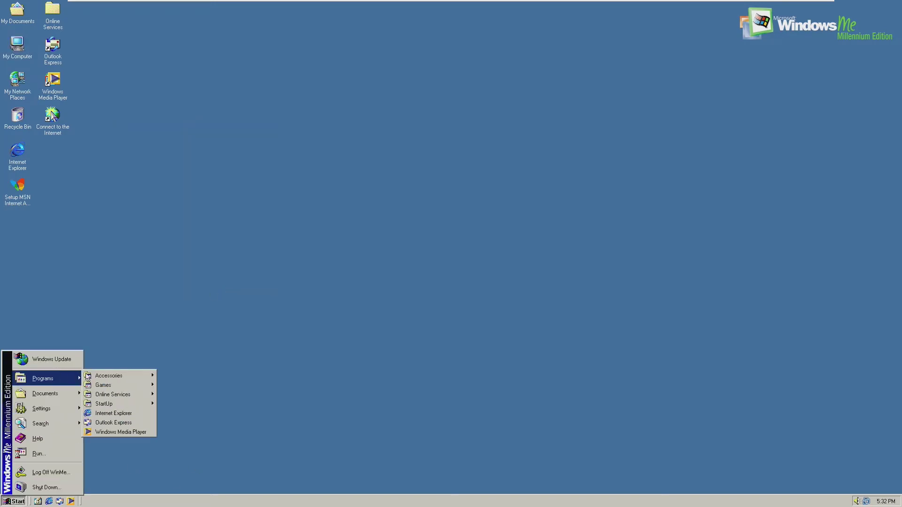
{"action": "mouse_move", "coordinate": [128, 380]}
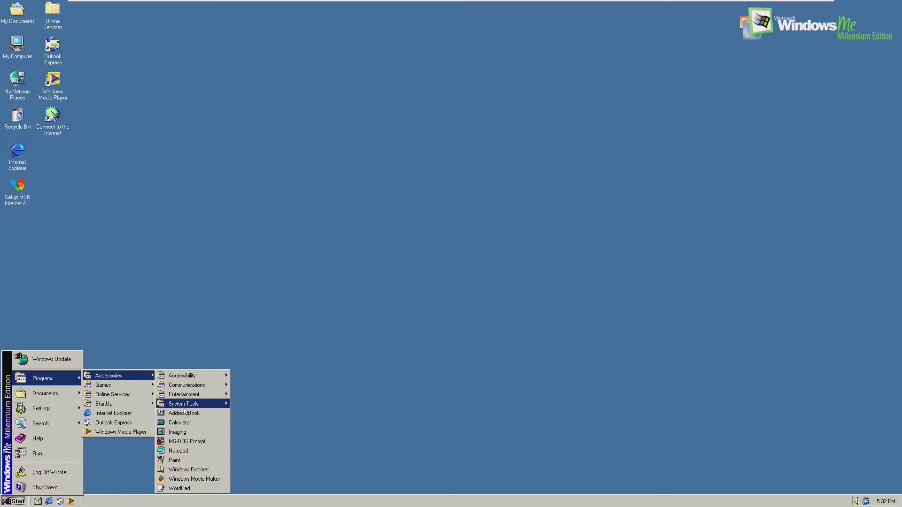
{"action": "left_click", "coordinate": [194, 421]}
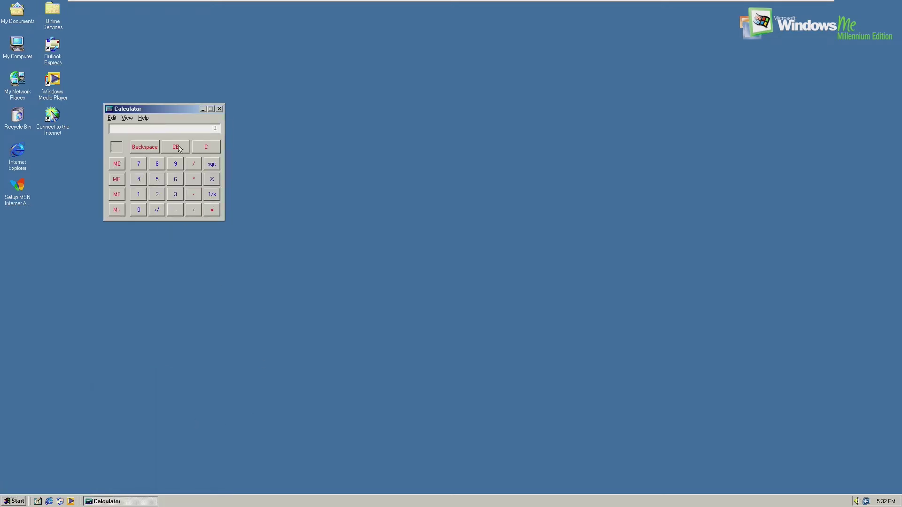
{"action": "type", "text": "130"}
{"action": "left_click", "coordinate": [219, 109]}
Start FreeCell from Games, deal a new game, and maximize its window.
{"action": "left_click", "coordinate": [18, 501]}
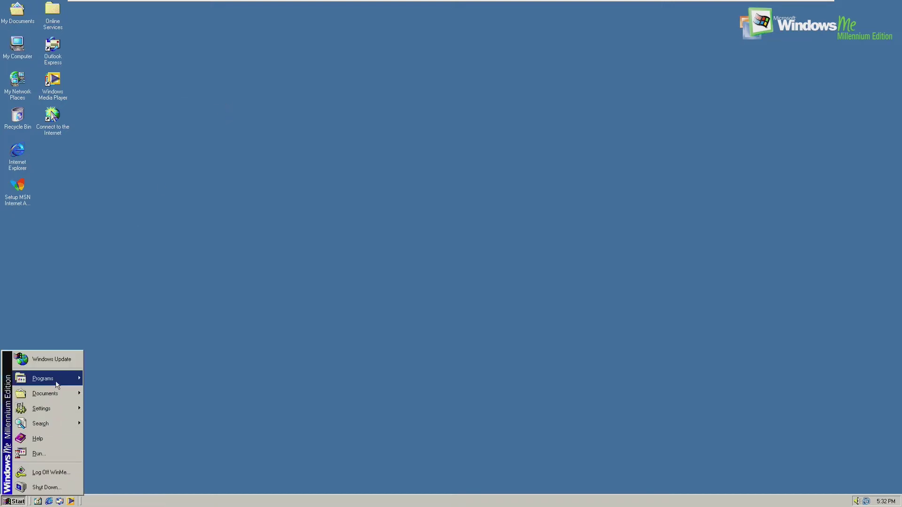
{"action": "mouse_move", "coordinate": [73, 385]}
{"action": "mouse_move", "coordinate": [130, 385]}
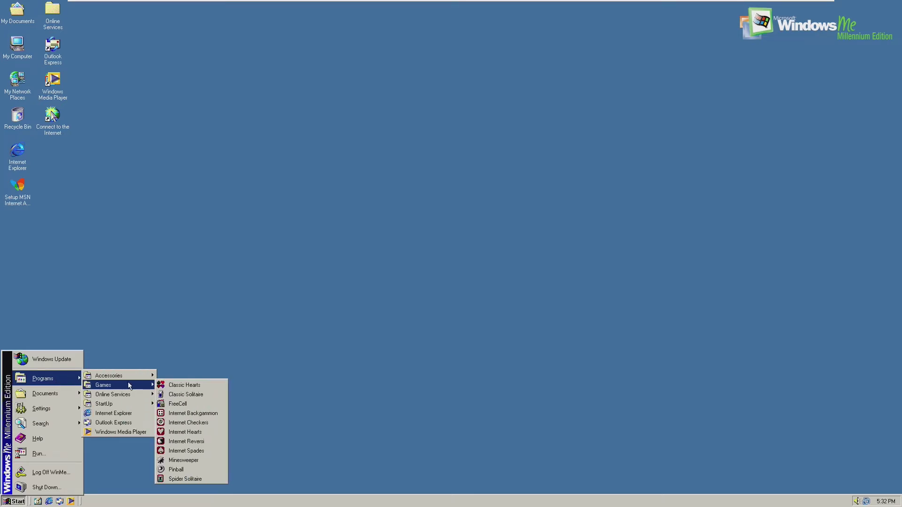
{"action": "left_click", "coordinate": [183, 404]}
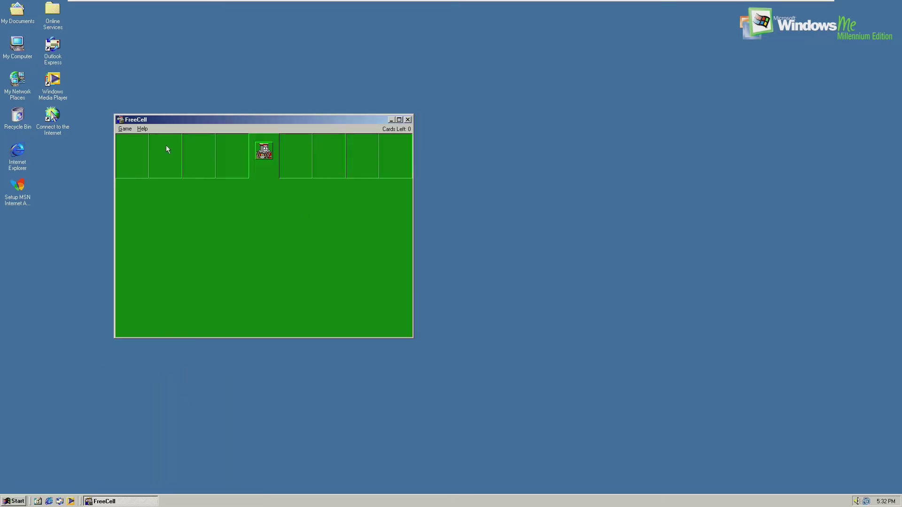
{"action": "left_click", "coordinate": [125, 129]}
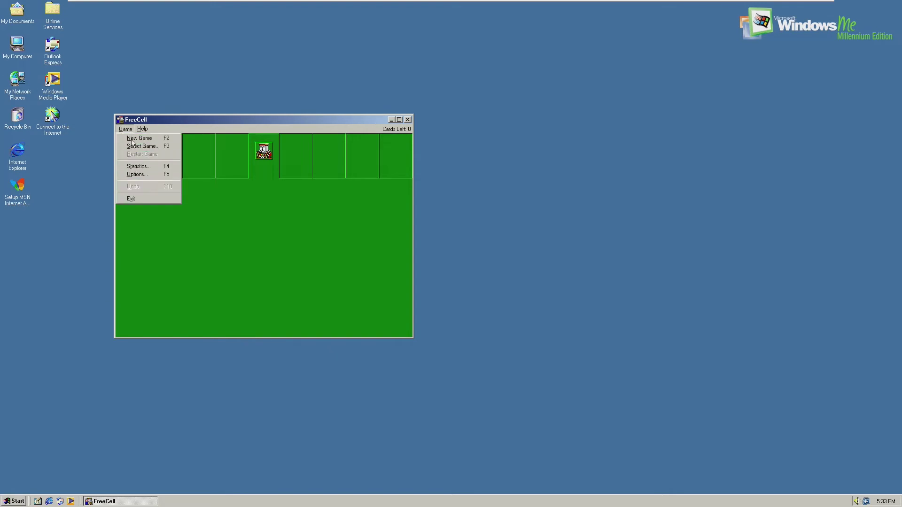
{"action": "left_click", "coordinate": [164, 137]}
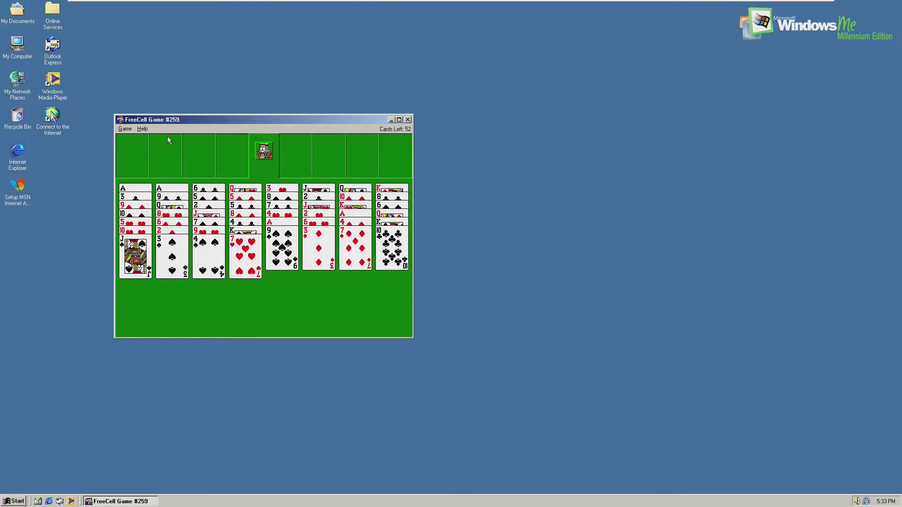
{"action": "left_click", "coordinate": [399, 119]}
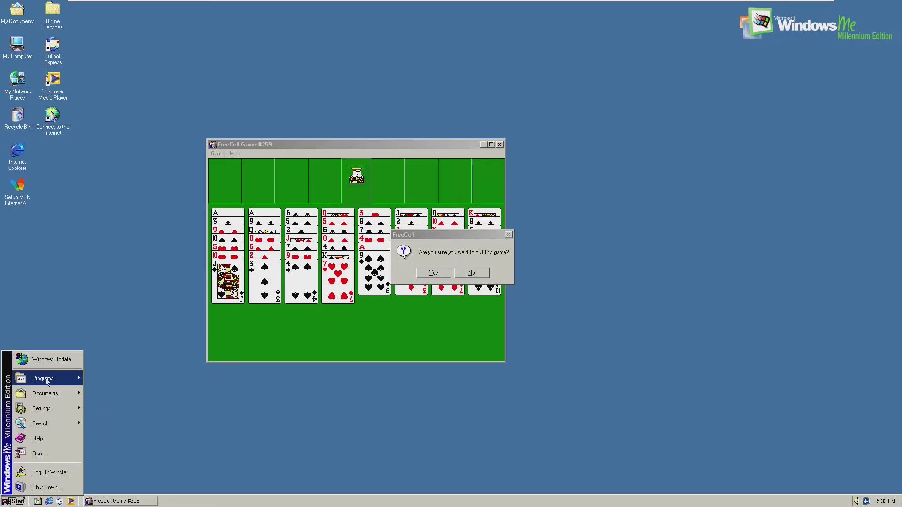
{"action": "mouse_move", "coordinate": [47, 382]}
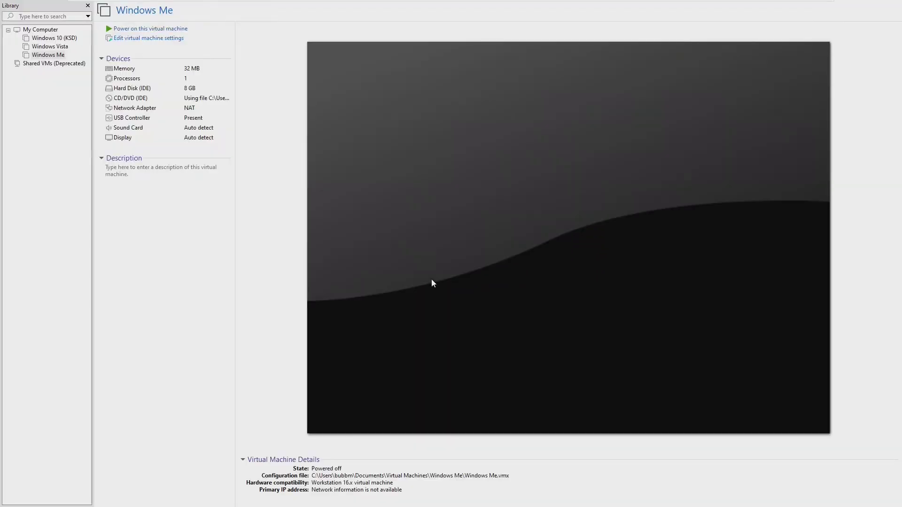
Step the VM's memory down to 28 MB and power it on.
{"action": "double_click", "coordinate": [156, 70]}
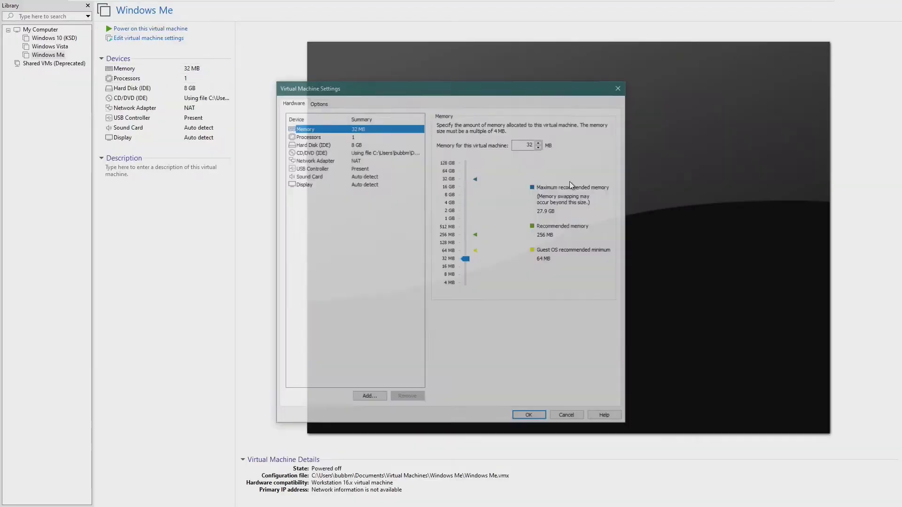
{"action": "left_click", "coordinate": [529, 146]}
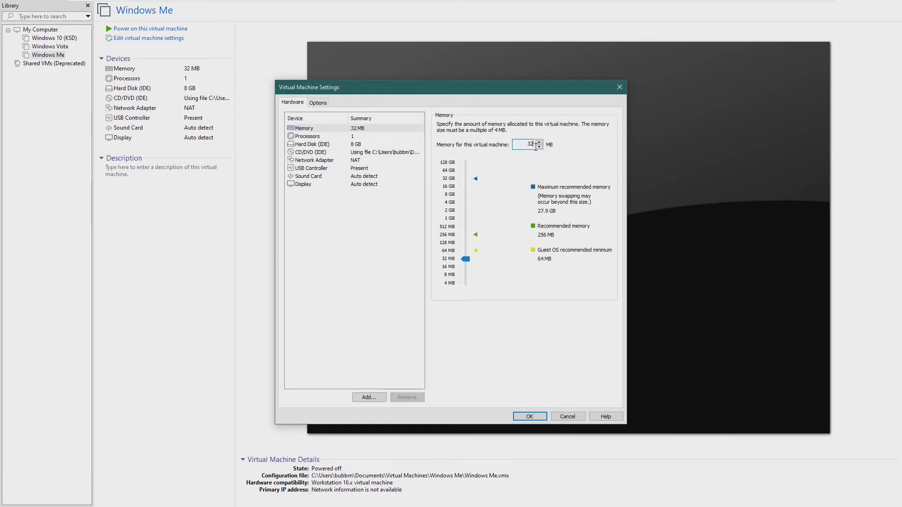
{"action": "left_click", "coordinate": [539, 146]}
{"action": "key", "text": "Return"}
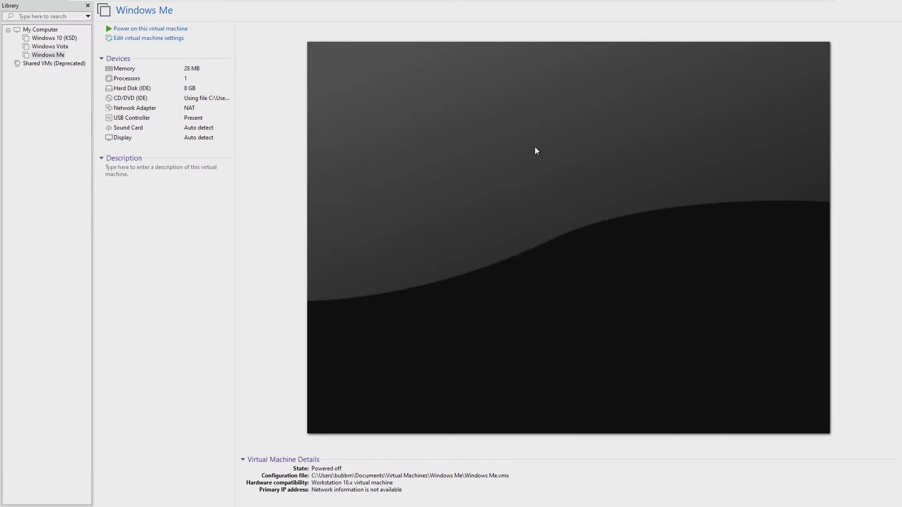
{"action": "left_click", "coordinate": [184, 31]}
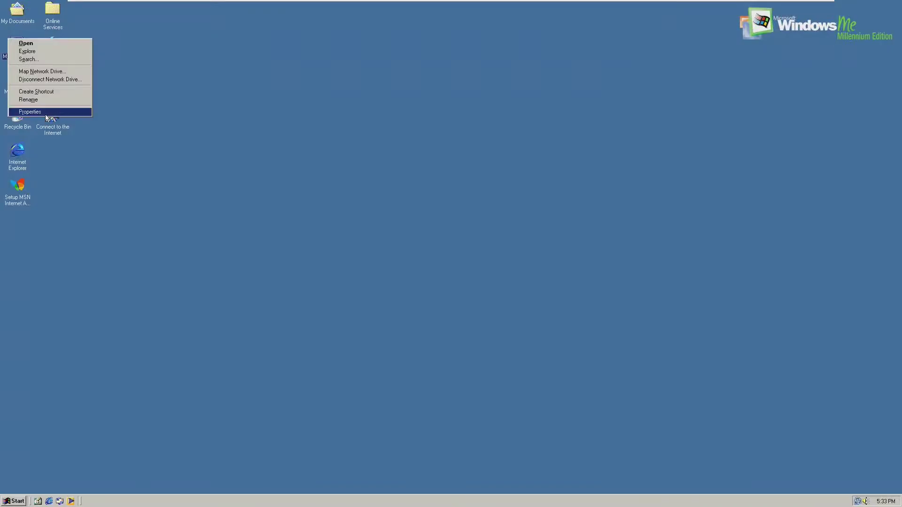
Check the RAM in System Properties, then type a test line in Notepad and discard it.
{"action": "left_click", "coordinate": [47, 112]}
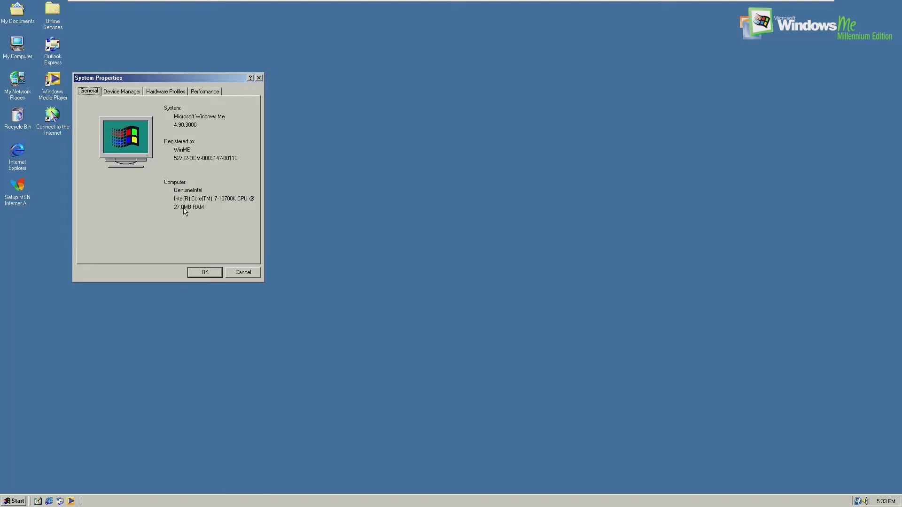
{"action": "left_click", "coordinate": [219, 274]}
{"action": "left_click", "coordinate": [14, 501]}
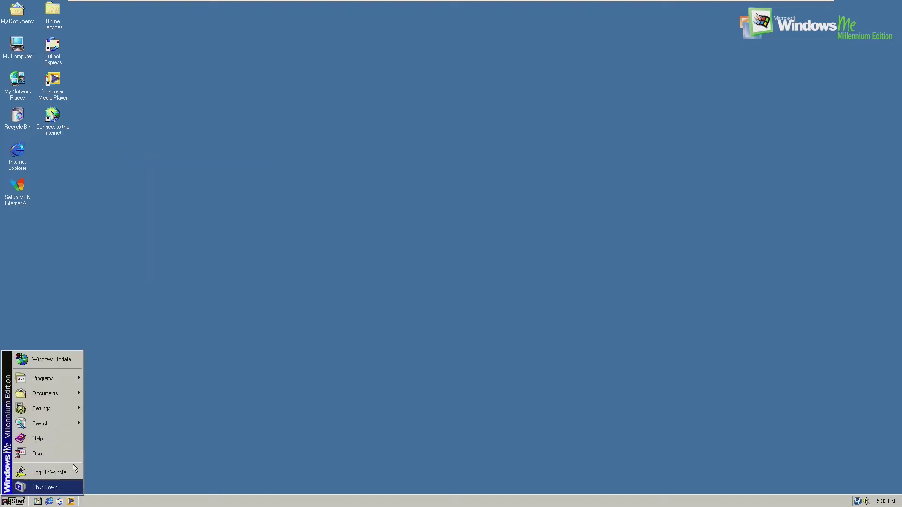
{"action": "mouse_move", "coordinate": [58, 387]}
{"action": "mouse_move", "coordinate": [107, 375]}
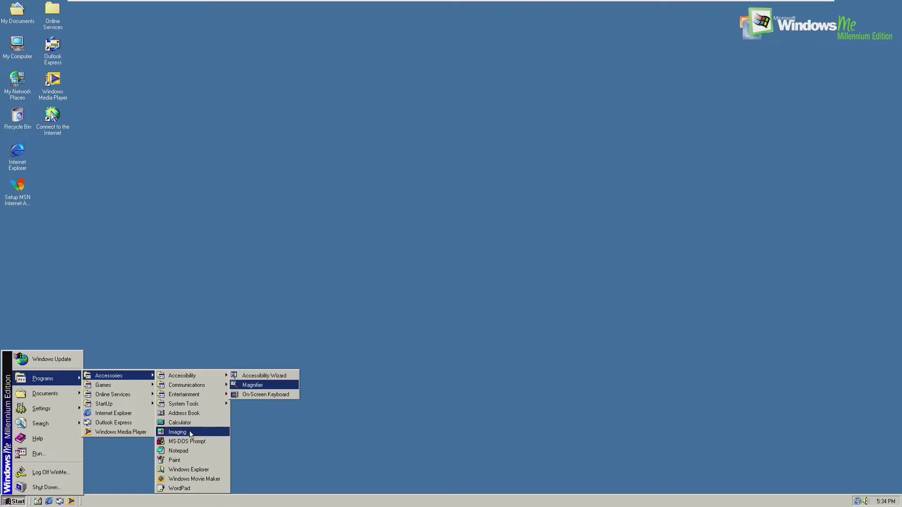
{"action": "left_click", "coordinate": [190, 451]}
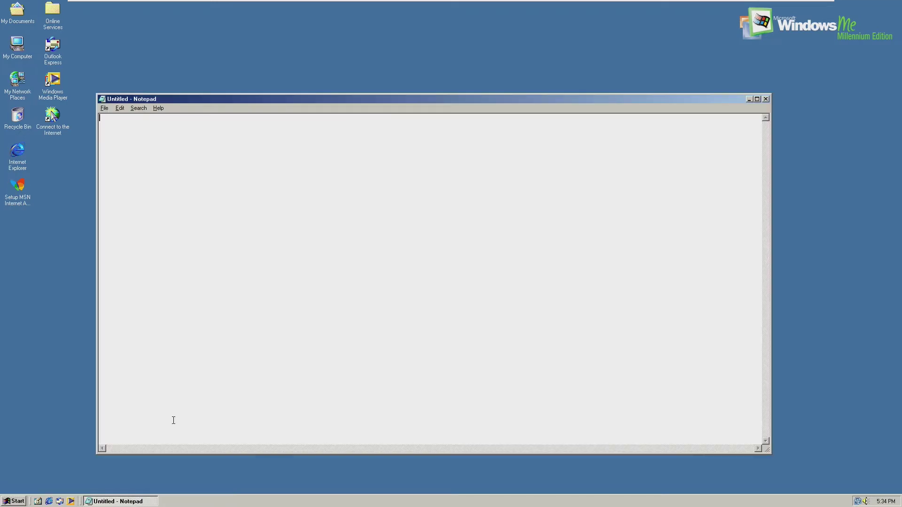
{"action": "type", "text": "this is a test    nmkvcjnbnfgclb"}
{"action": "left_click", "coordinate": [766, 99]}
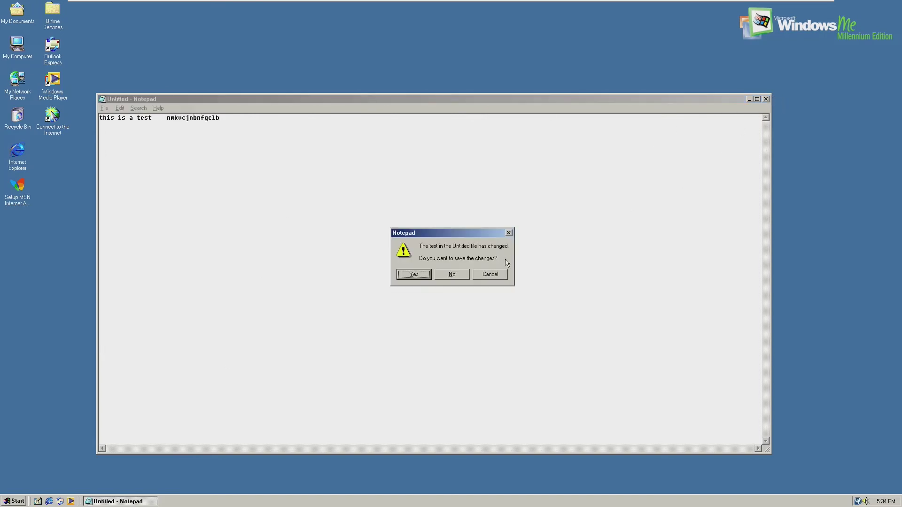
{"action": "left_click", "coordinate": [452, 276]}
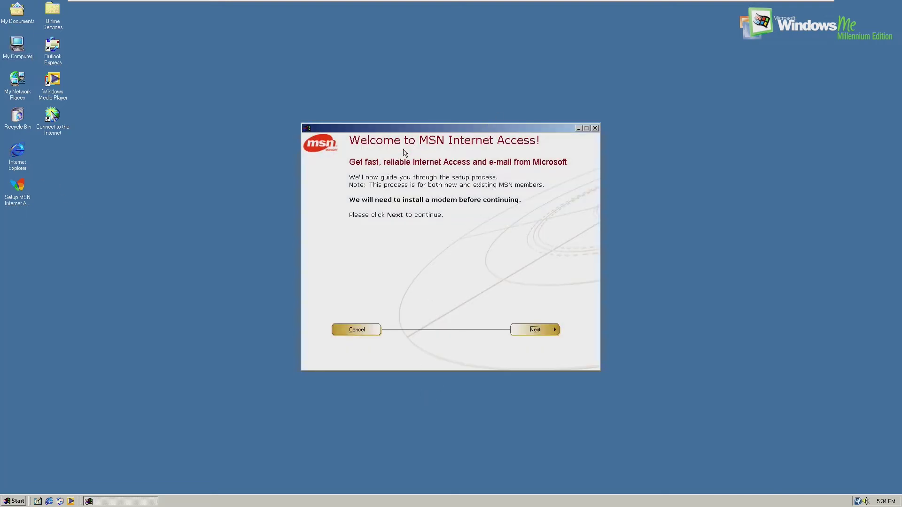
Show the Windows version via winver, close the MSN window, and open Shut Down.
{"action": "left_click", "coordinate": [595, 128]}
{"action": "key", "text": "super"}
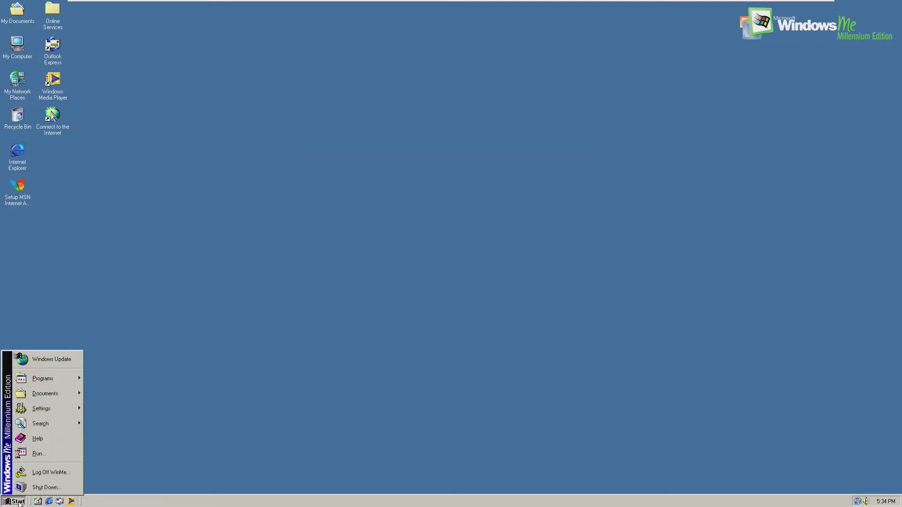
{"action": "key", "text": "r"}
{"action": "key", "text": "Return"}
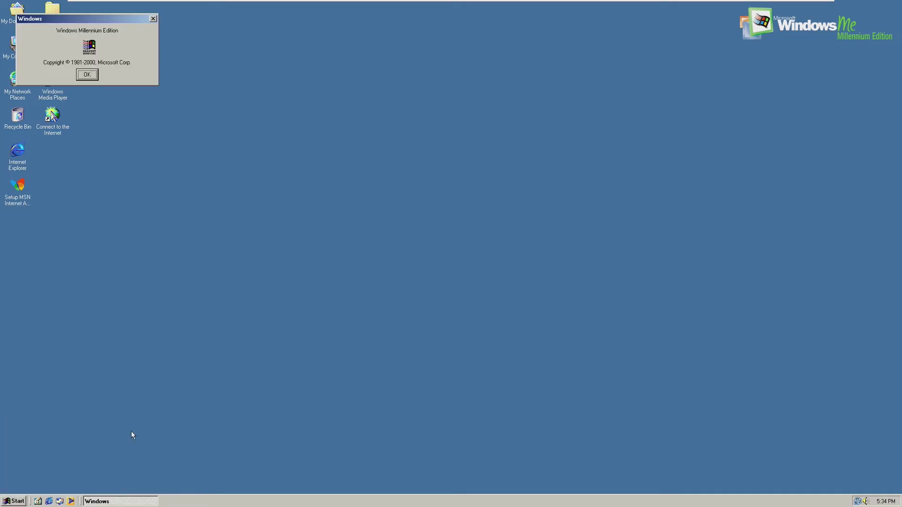
{"action": "left_click", "coordinate": [91, 74]}
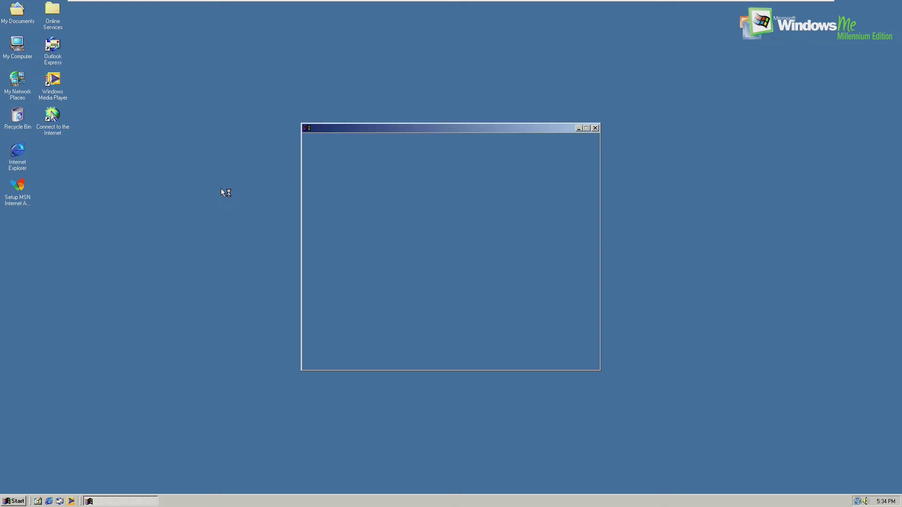
{"action": "left_click", "coordinate": [596, 128]}
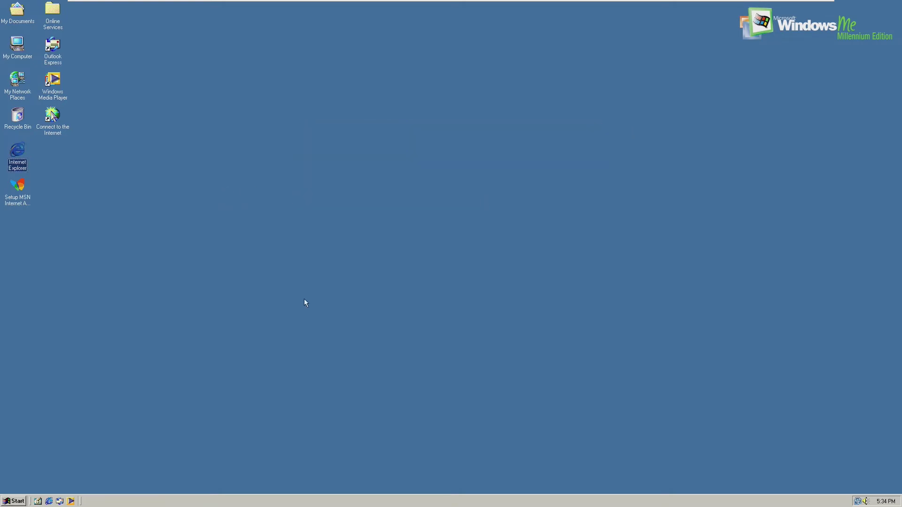
{"action": "left_click", "coordinate": [17, 501]}
{"action": "left_click", "coordinate": [38, 488]}
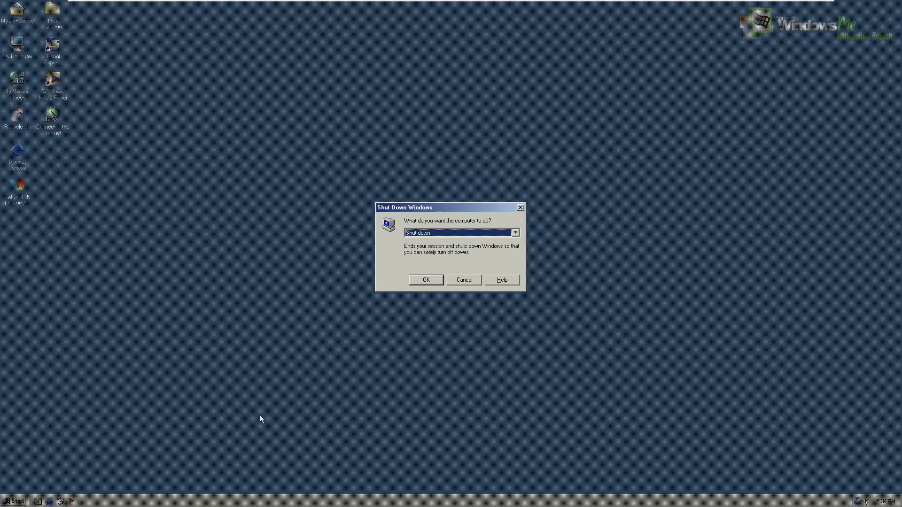
Confirm the guest shutdown, set the VM memory to 24 MB, and open the Start menu after boot.
{"action": "left_click", "coordinate": [420, 280]}
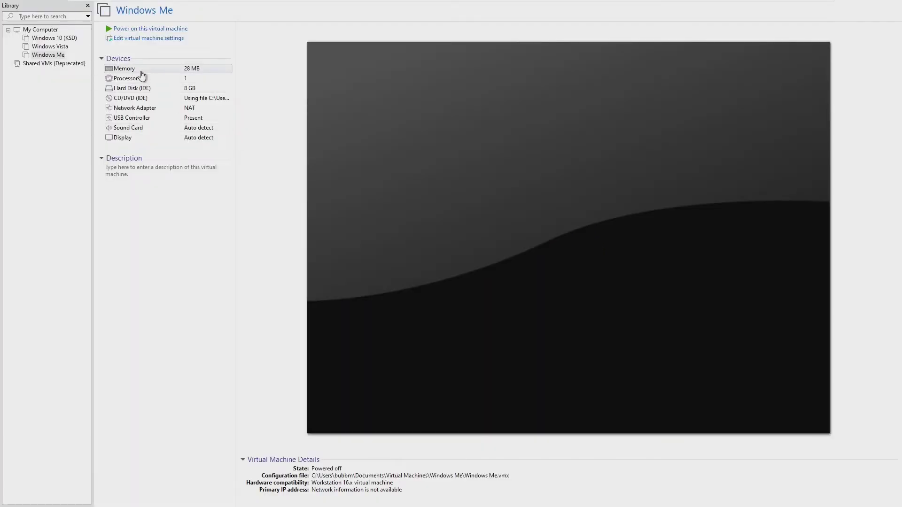
{"action": "left_click", "coordinate": [141, 70]}
{"action": "left_click", "coordinate": [540, 142]}
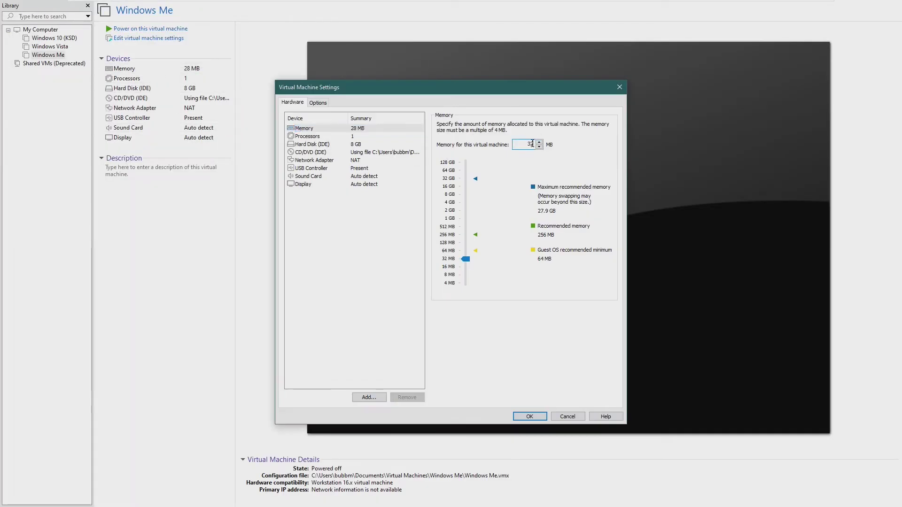
{"action": "scroll", "coordinate": [532, 144], "scroll_direction": "down", "scroll_amount": 1}
{"action": "left_click", "coordinate": [531, 142]}
{"action": "key", "text": "Return"}
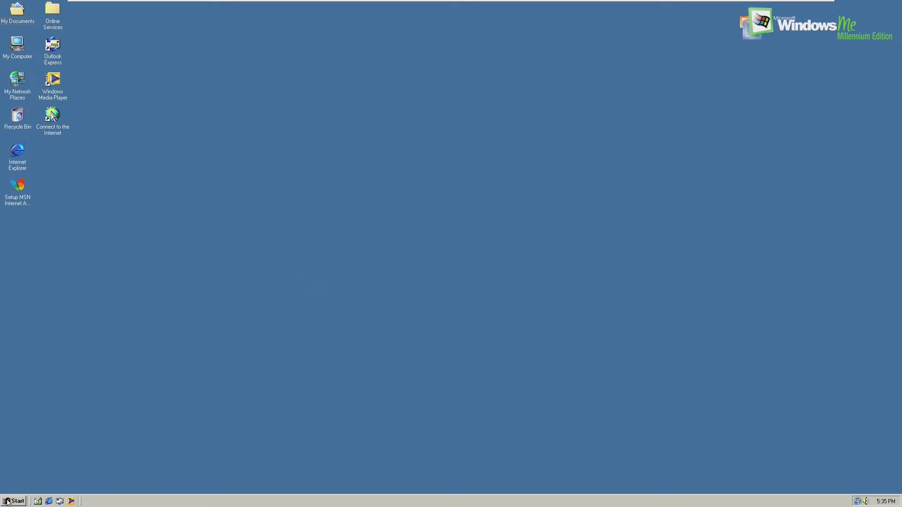
{"action": "left_click", "coordinate": [7, 502]}
Launch Notepad from Accessories, browse its menus, maximize, restore and move it, then close it.
{"action": "mouse_move", "coordinate": [43, 379]}
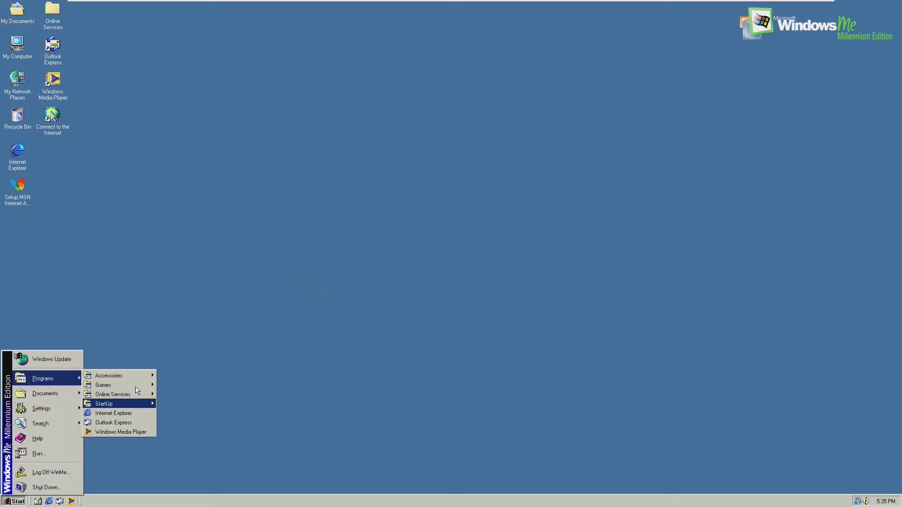
{"action": "mouse_move", "coordinate": [136, 385]}
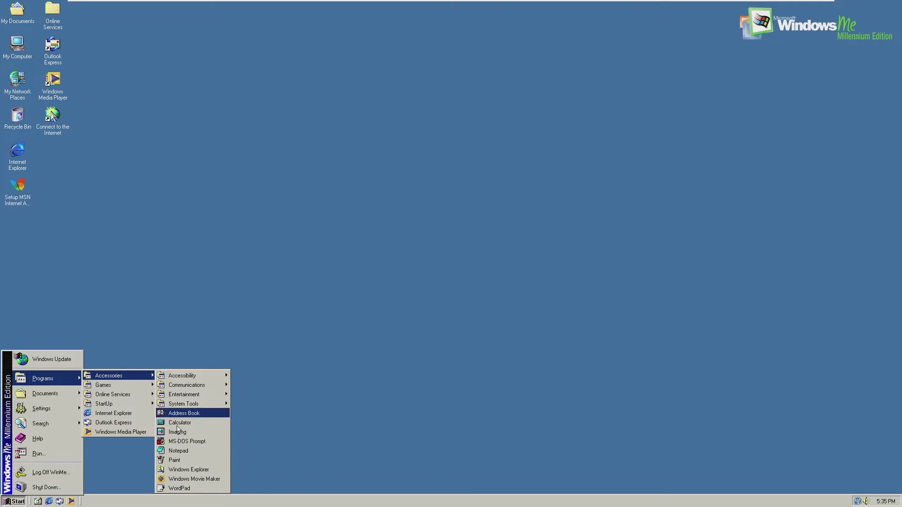
{"action": "left_click", "coordinate": [179, 451]}
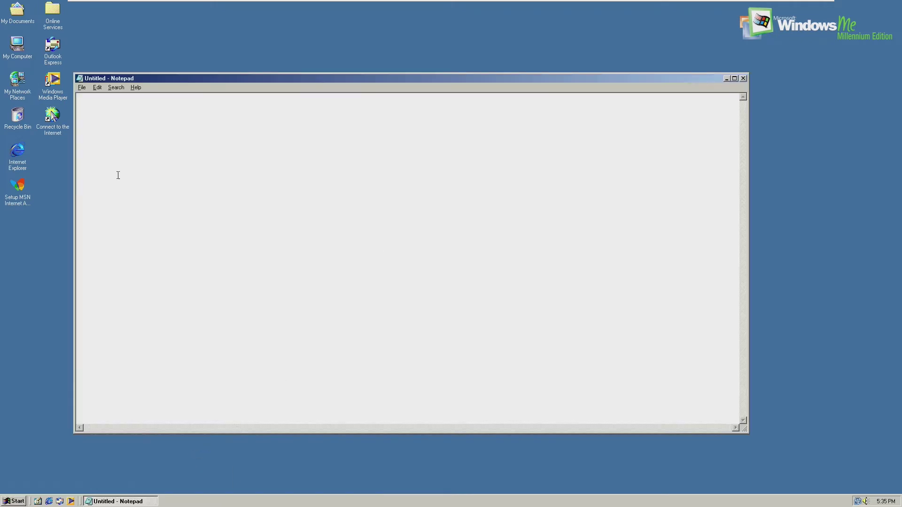
{"action": "left_click", "coordinate": [82, 88]}
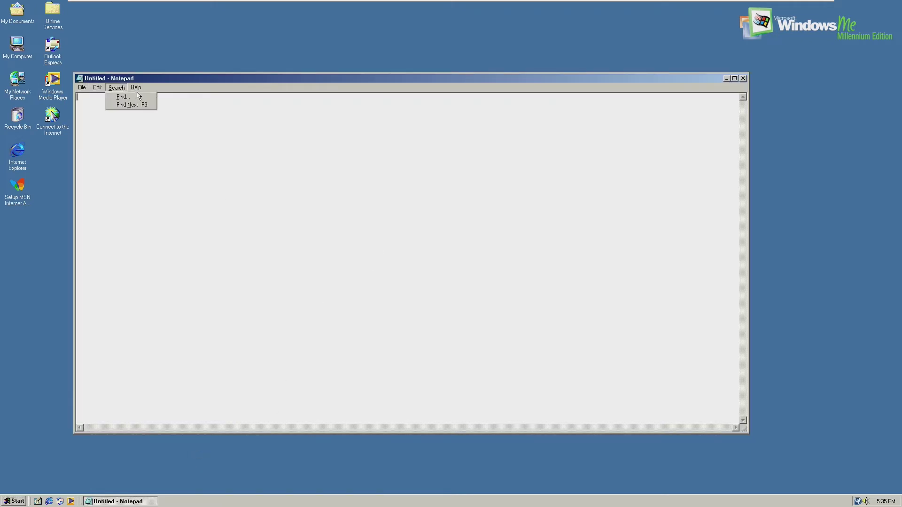
{"action": "mouse_move", "coordinate": [138, 91]}
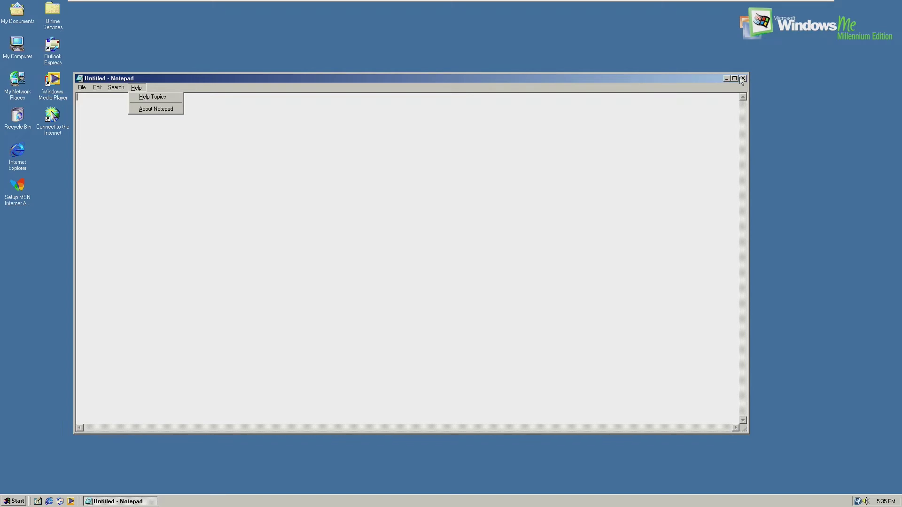
{"action": "left_click", "coordinate": [735, 79]}
{"action": "left_click", "coordinate": [888, 6]}
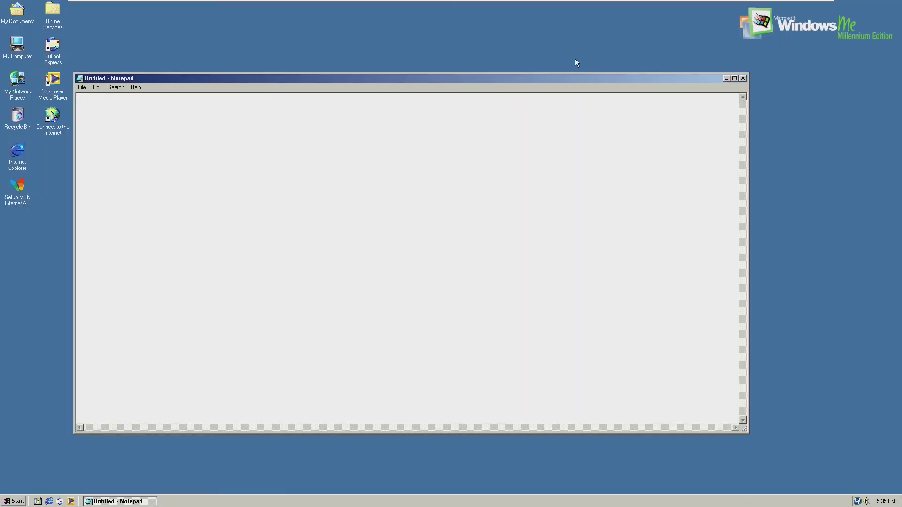
{"action": "mouse_move", "coordinate": [582, 78]}
{"action": "left_mouse_down"}
{"action": "mouse_move", "coordinate": [531, 83]}
{"action": "mouse_move", "coordinate": [583, 76]}
{"action": "left_mouse_up"}
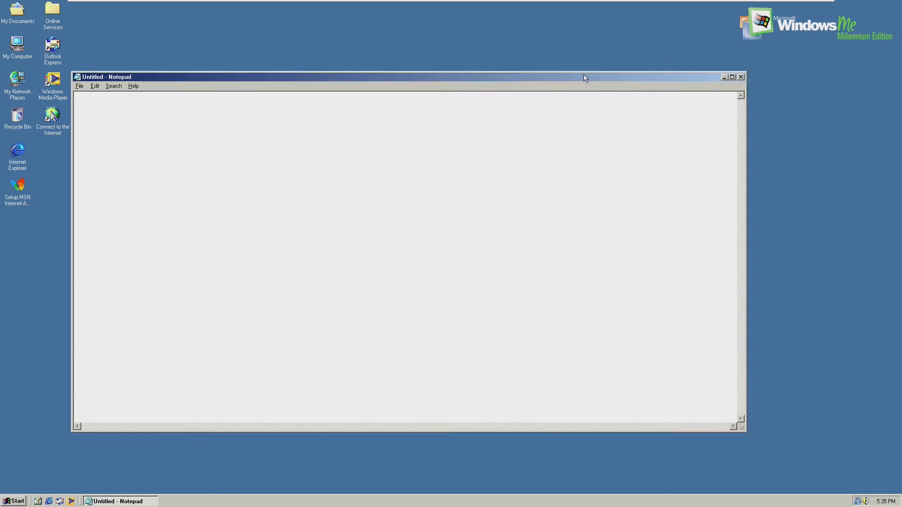
{"action": "left_click", "coordinate": [741, 77]}
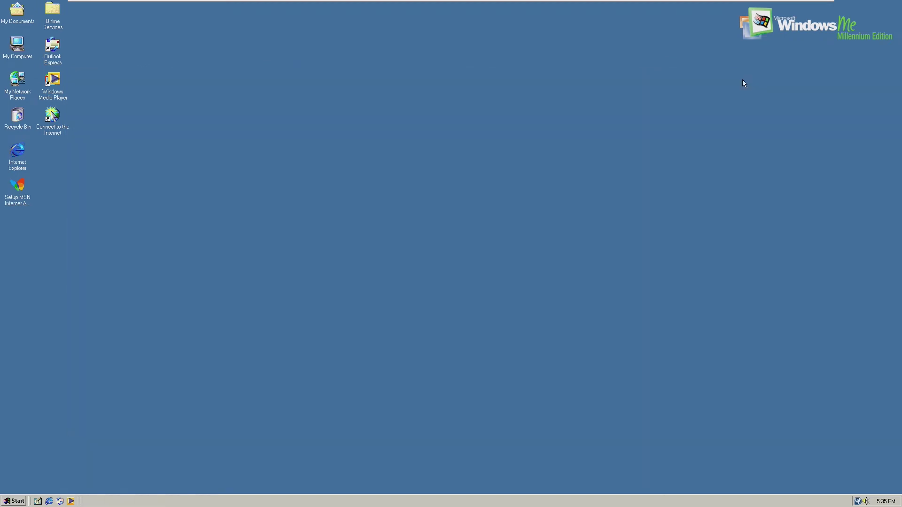
Open System Properties from My Computer's context menu.
{"action": "right_click", "coordinate": [22, 80]}
{"action": "right_click", "coordinate": [21, 49]}
{"action": "left_click", "coordinate": [55, 121]}
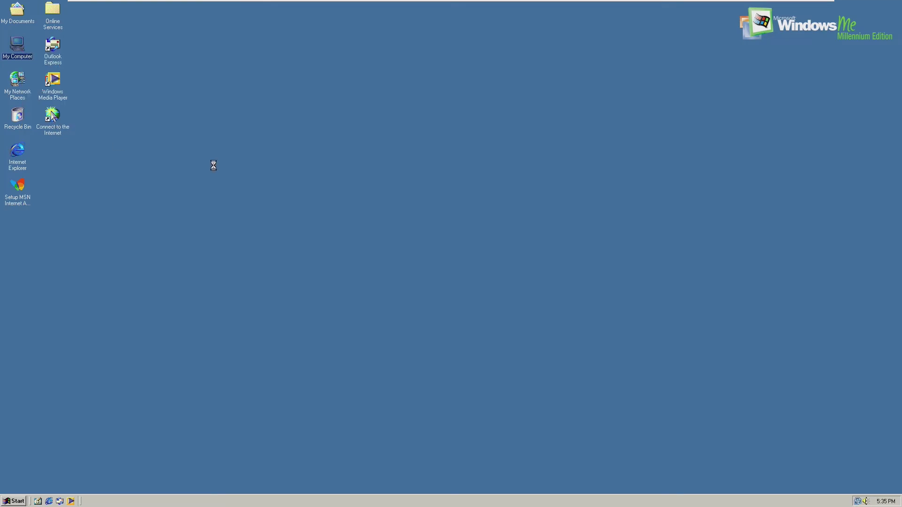
Close System Properties and stop the Windows Me guest.
{"action": "left_click", "coordinate": [240, 292]}
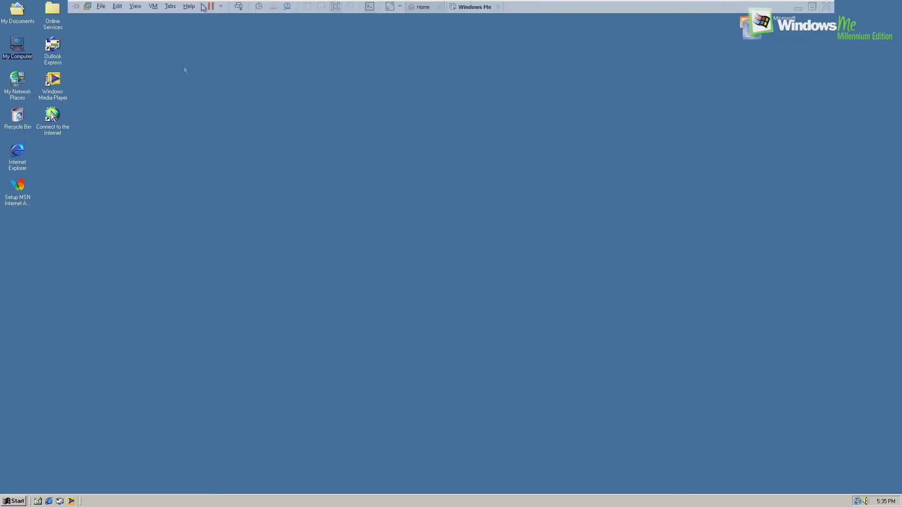
{"action": "left_click", "coordinate": [220, 6]}
{"action": "left_click", "coordinate": [235, 39]}
{"action": "left_click", "coordinate": [467, 275]}
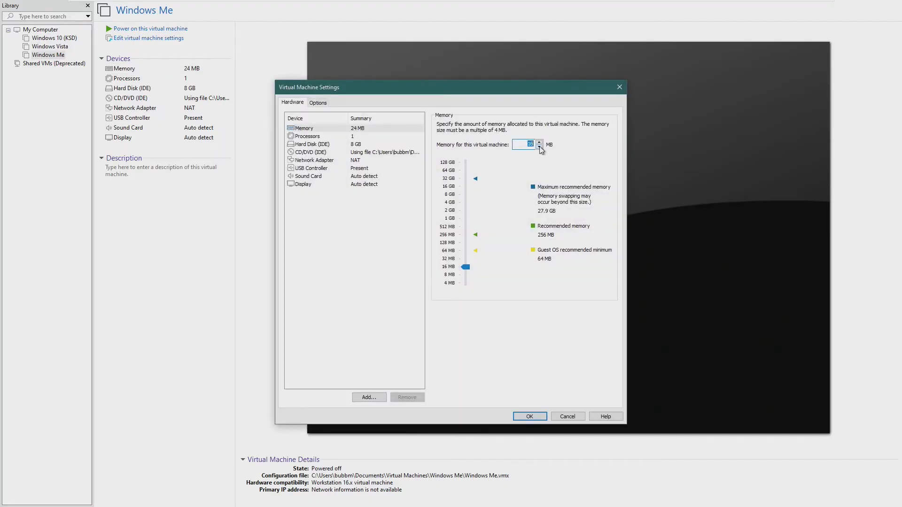
Apply 20 MB of memory and power the VM on, dismissing the CD/DVD warning.
{"action": "left_click", "coordinate": [530, 417]}
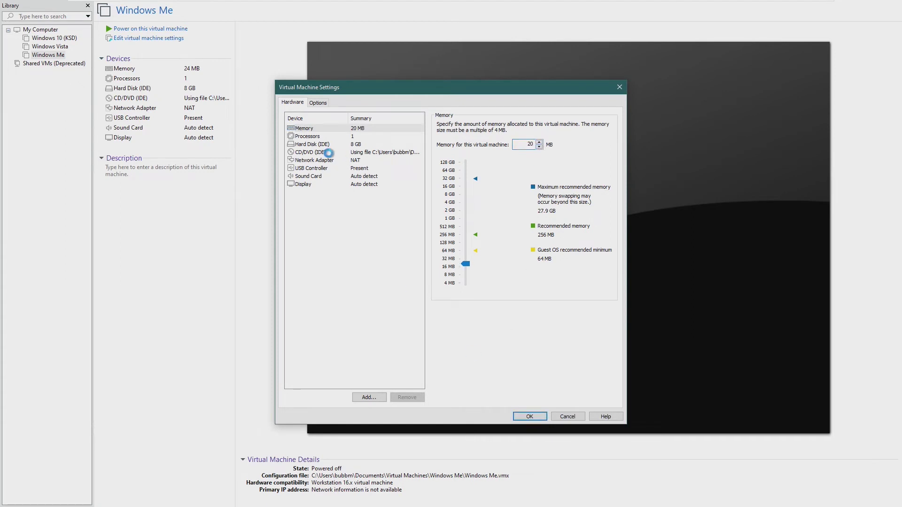
{"action": "left_click", "coordinate": [170, 29]}
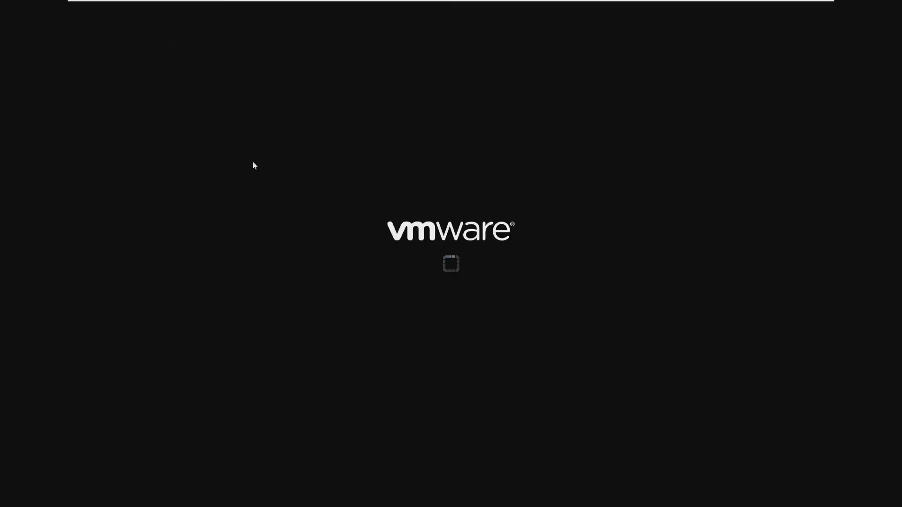
{"action": "left_click", "coordinate": [894, 476]}
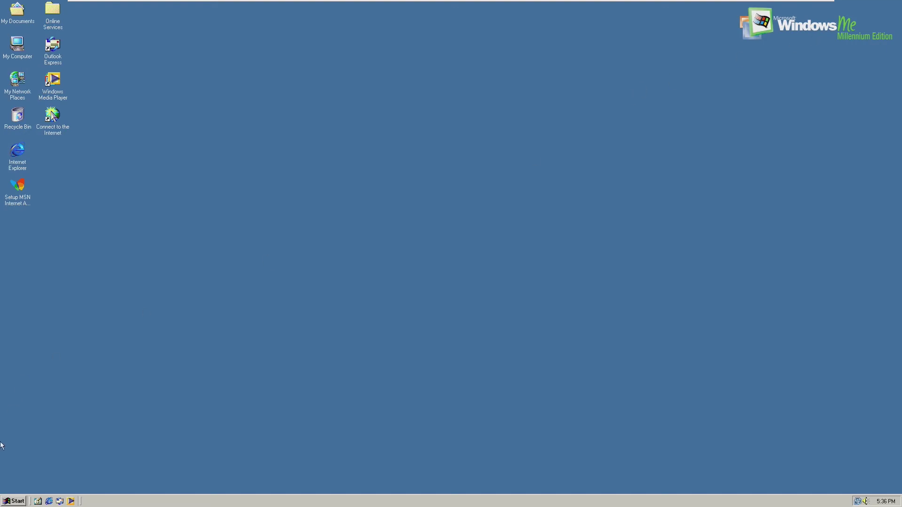
Launch Minesweeper from Programs > Games, uncover a couple of cells, then close it.
{"action": "left_click", "coordinate": [16, 501]}
{"action": "left_click", "coordinate": [17, 502]}
{"action": "left_click", "coordinate": [16, 502]}
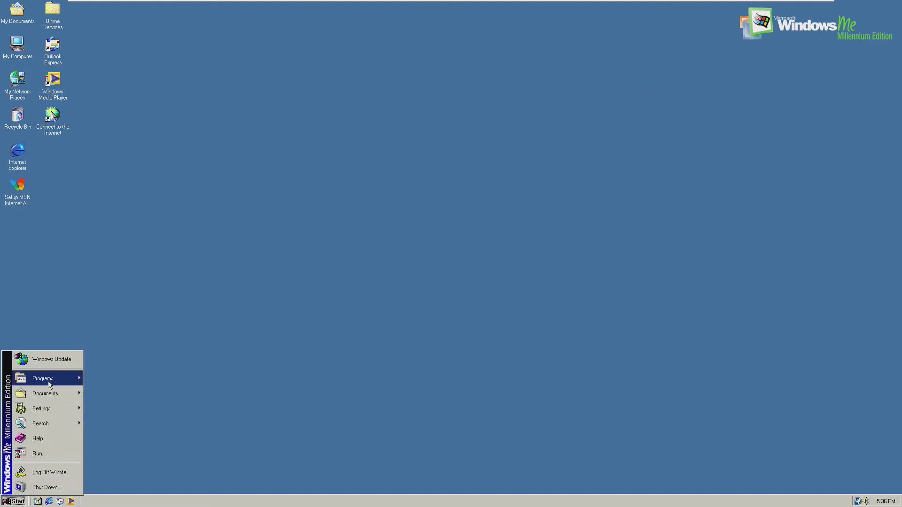
{"action": "mouse_move", "coordinate": [53, 377]}
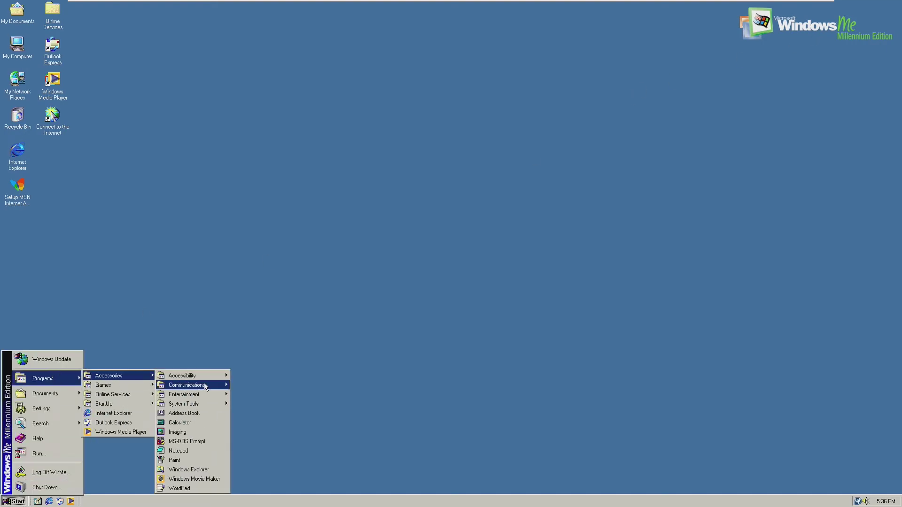
{"action": "mouse_move", "coordinate": [106, 385]}
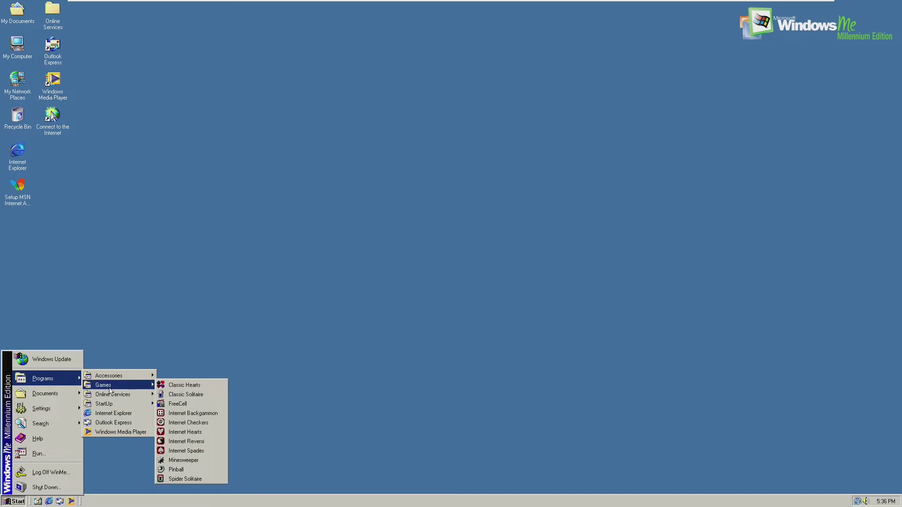
{"action": "left_click", "coordinate": [193, 458]}
{"action": "left_click", "coordinate": [52, 80]}
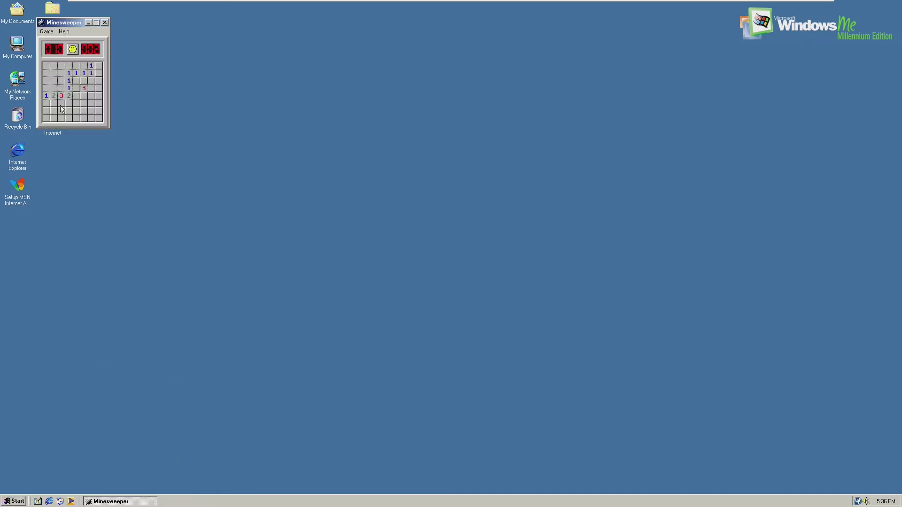
{"action": "left_click", "coordinate": [72, 102]}
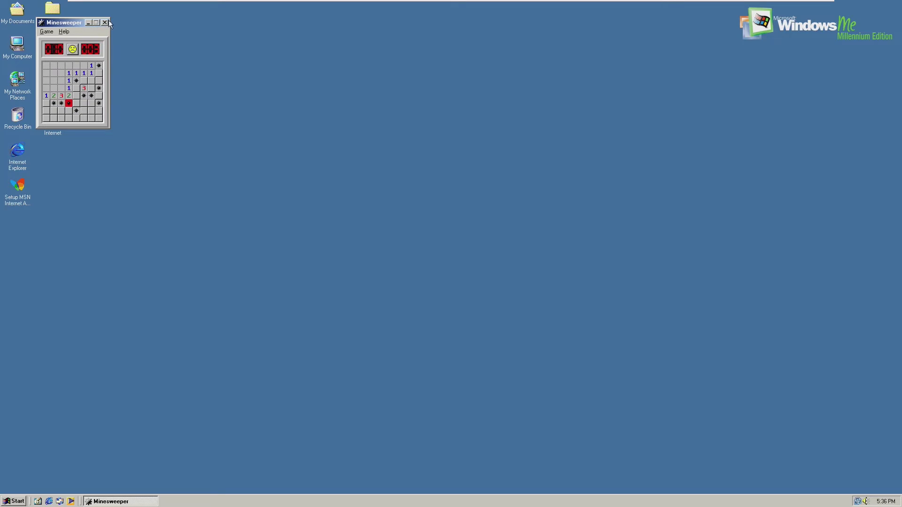
{"action": "left_click", "coordinate": [105, 22]}
Check My Computer's System Properties, which report 19.0MB RAM, and close it.
{"action": "right_click", "coordinate": [17, 46]}
{"action": "left_click", "coordinate": [41, 120]}
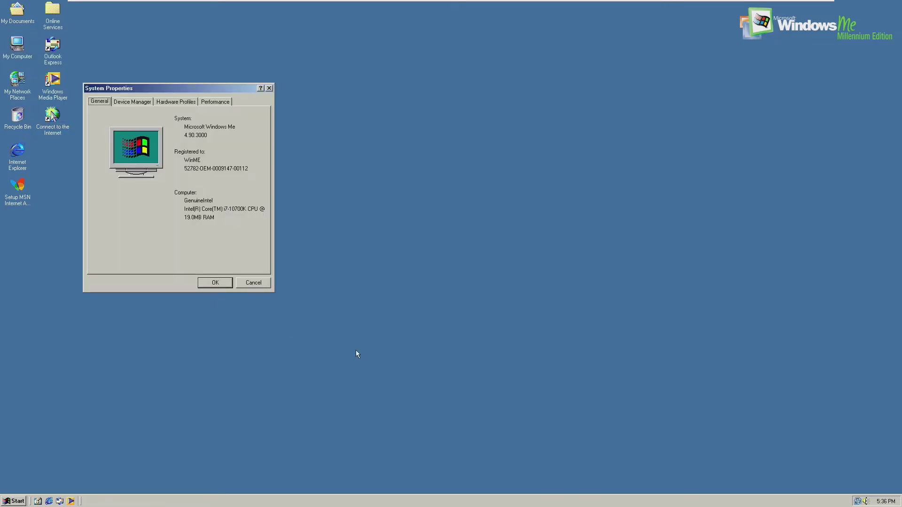
{"action": "left_click", "coordinate": [214, 283]}
Power off the Windows Me VM and cut its memory from 20 MB to 16 MB.
{"action": "left_click", "coordinate": [211, 6]}
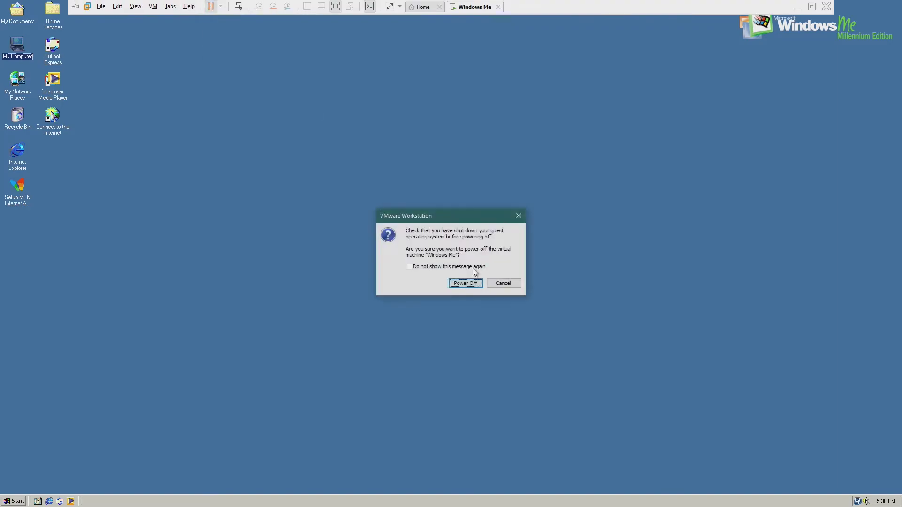
{"action": "left_click", "coordinate": [409, 282]}
{"action": "double_click", "coordinate": [207, 68]}
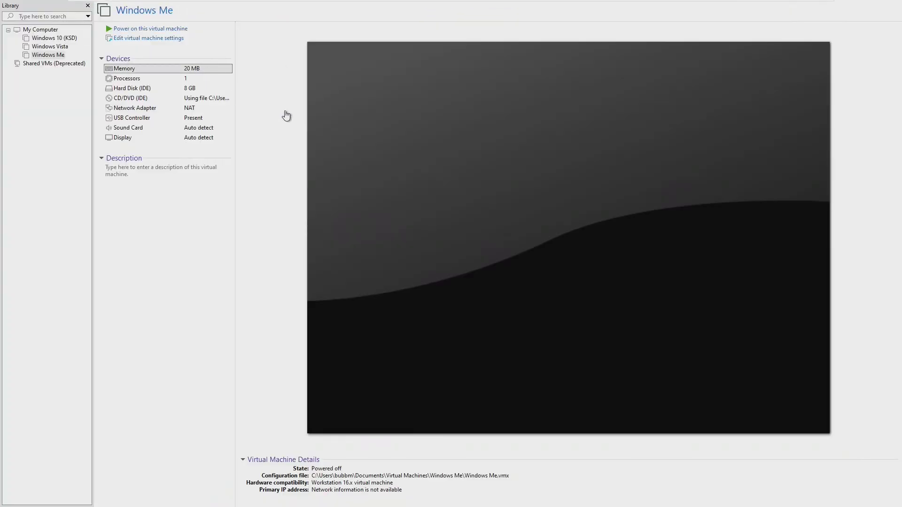
{"action": "mouse_move", "coordinate": [466, 264]}
{"action": "left_mouse_down"}
{"action": "mouse_move", "coordinate": [467, 296]}
{"action": "mouse_move", "coordinate": [467, 267]}
{"action": "left_mouse_up"}
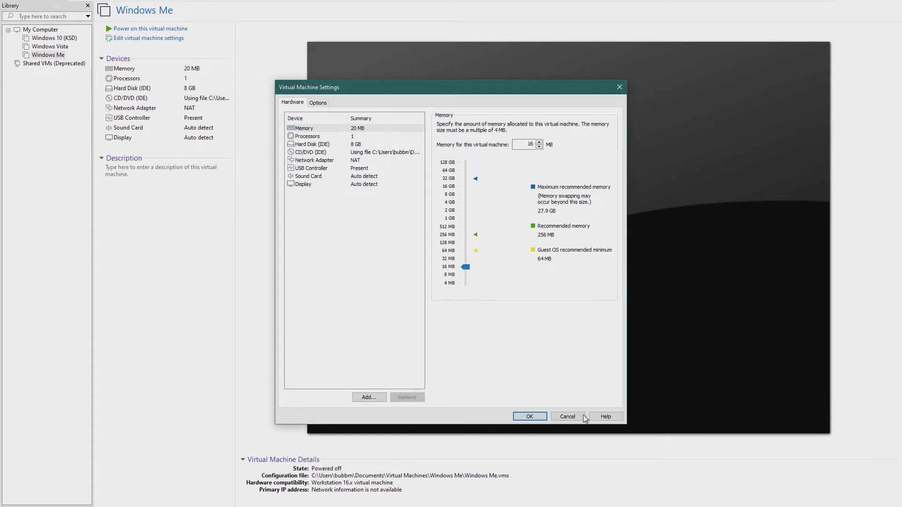
{"action": "left_click", "coordinate": [529, 416]}
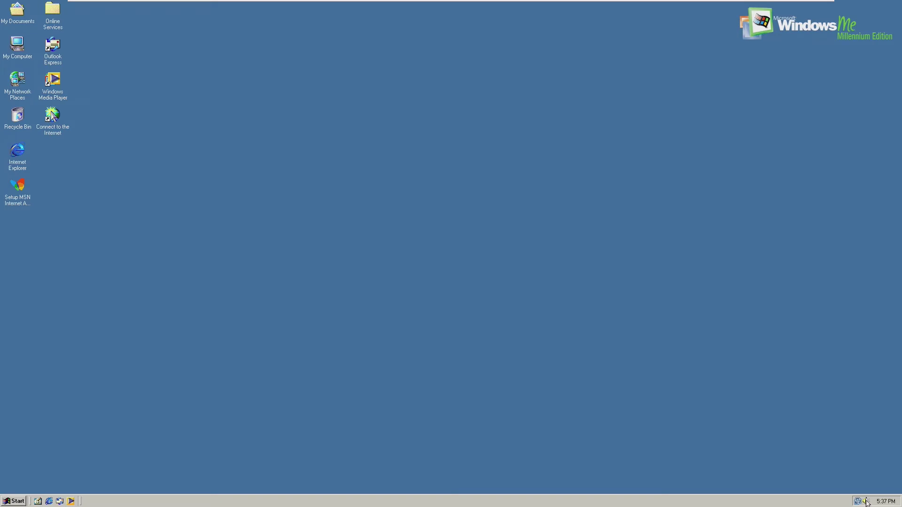
{"action": "left_click", "coordinate": [867, 504]}
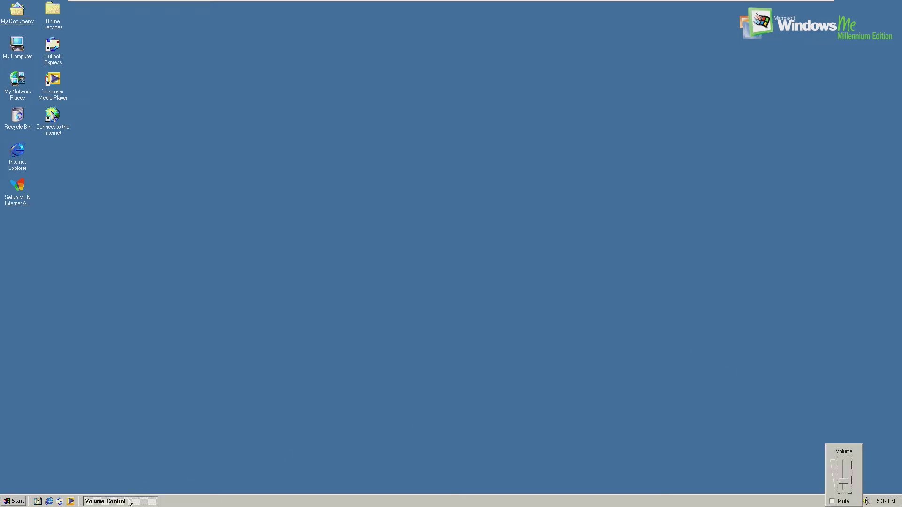
Browse the Programs menus, then confirm My Computer's System Properties report 16.0MB RAM.
{"action": "left_click", "coordinate": [14, 501]}
{"action": "mouse_move", "coordinate": [60, 379]}
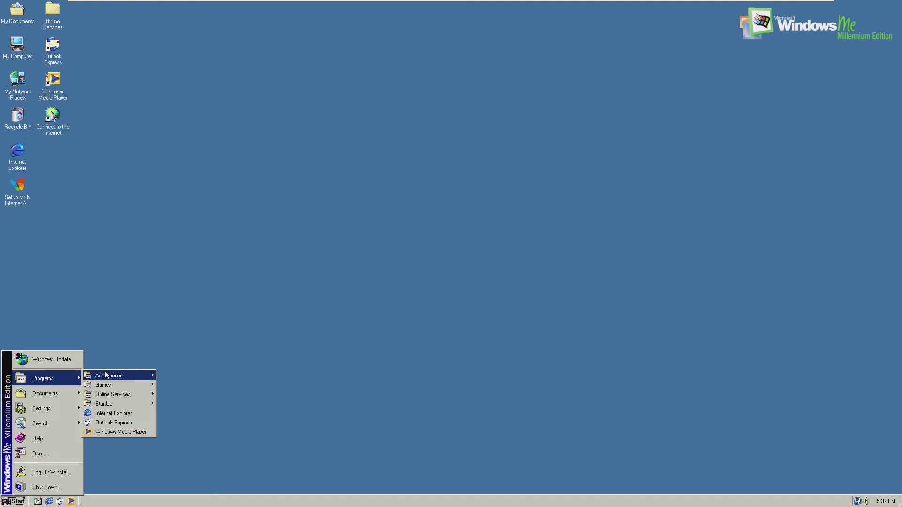
{"action": "mouse_move", "coordinate": [109, 376]}
{"action": "mouse_move", "coordinate": [186, 377]}
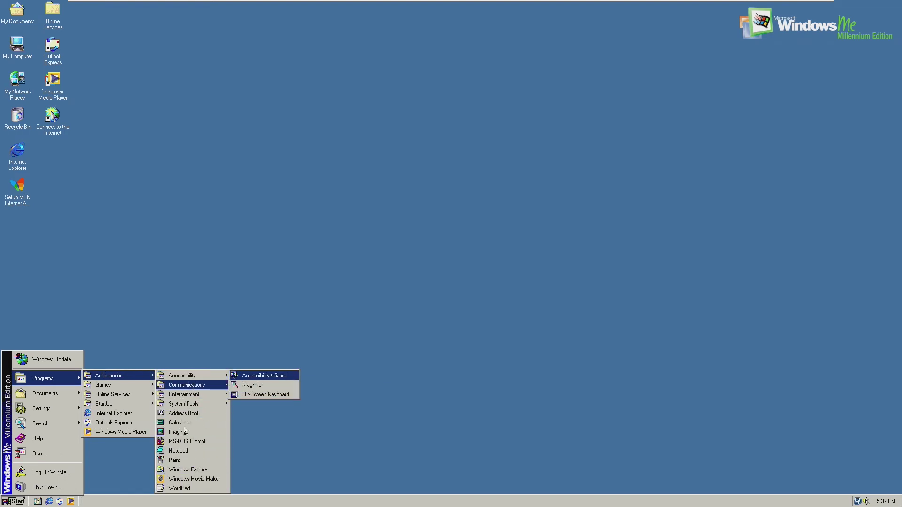
{"action": "left_click", "coordinate": [108, 216]}
{"action": "right_click", "coordinate": [20, 37]}
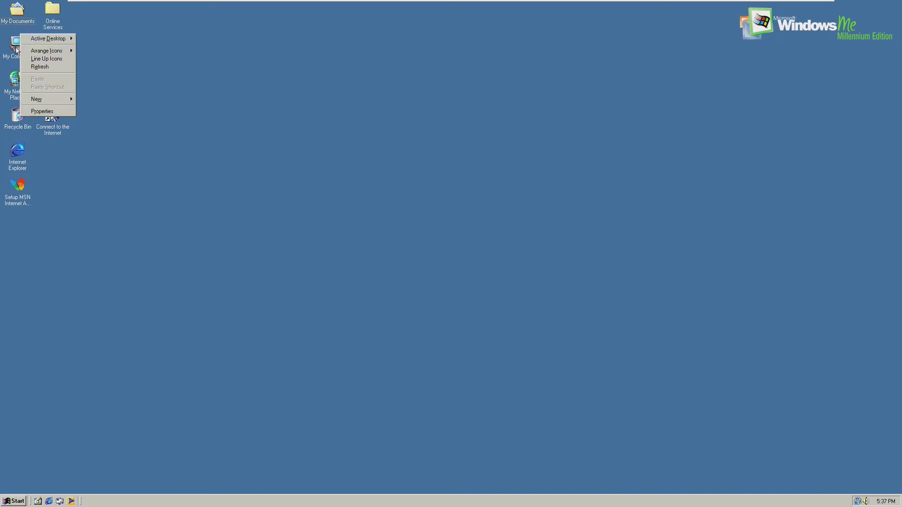
{"action": "right_click", "coordinate": [17, 44]}
{"action": "left_click", "coordinate": [50, 118]}
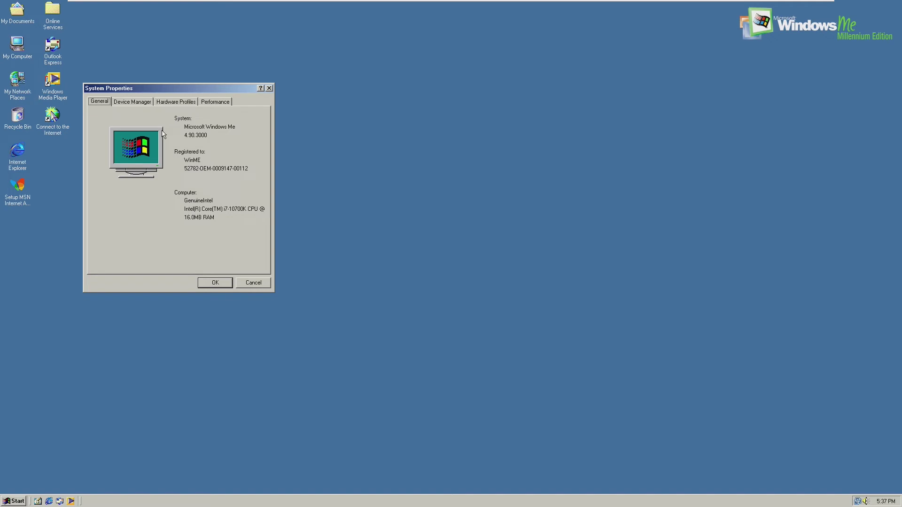
{"action": "left_click", "coordinate": [220, 283]}
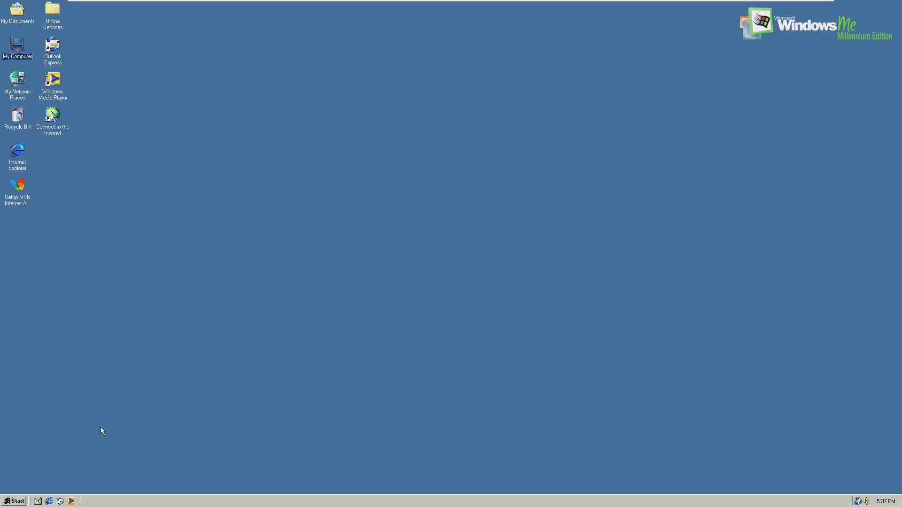
Run Calculator from Programs > Accessories, then close it.
{"action": "left_click", "coordinate": [15, 501]}
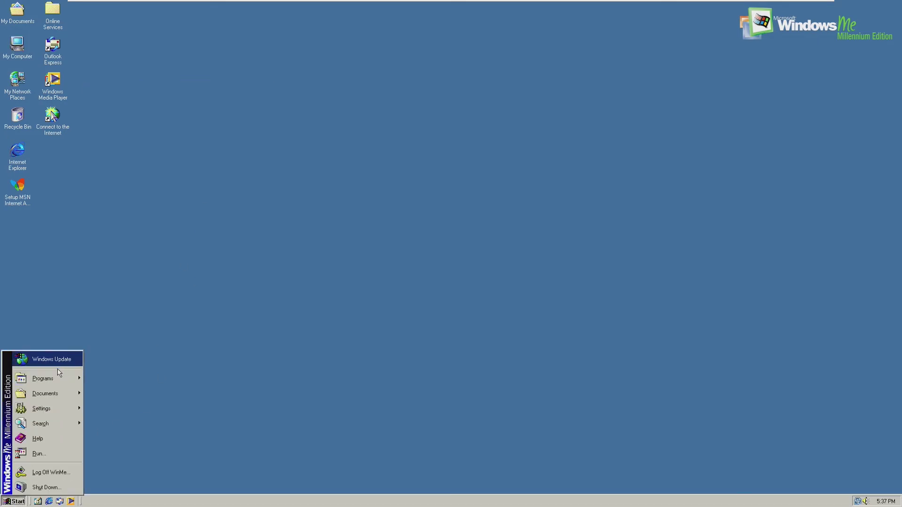
{"action": "mouse_move", "coordinate": [136, 376]}
{"action": "left_click", "coordinate": [190, 390]}
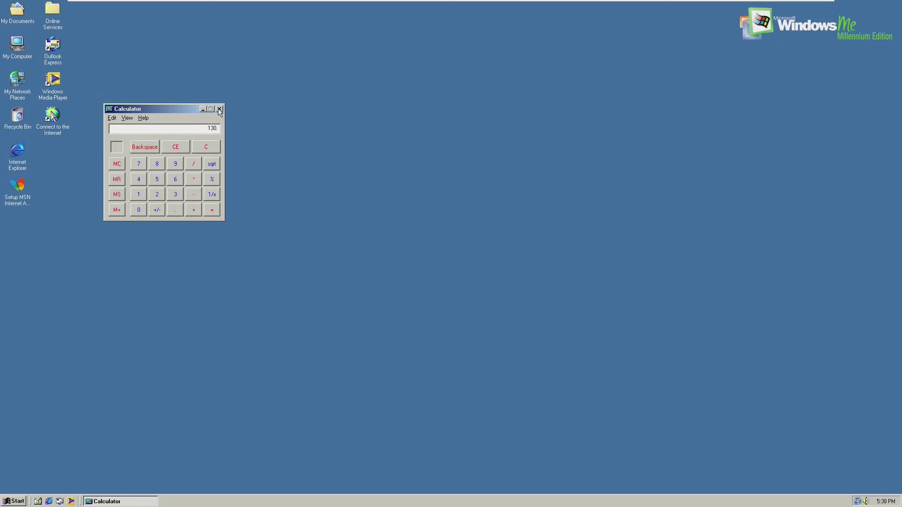
{"action": "left_click", "coordinate": [219, 110]}
Shut down the Windows Me guest from the VMware power menu.
{"action": "mouse_move", "coordinate": [190, 2]}
{"action": "left_click", "coordinate": [220, 7]}
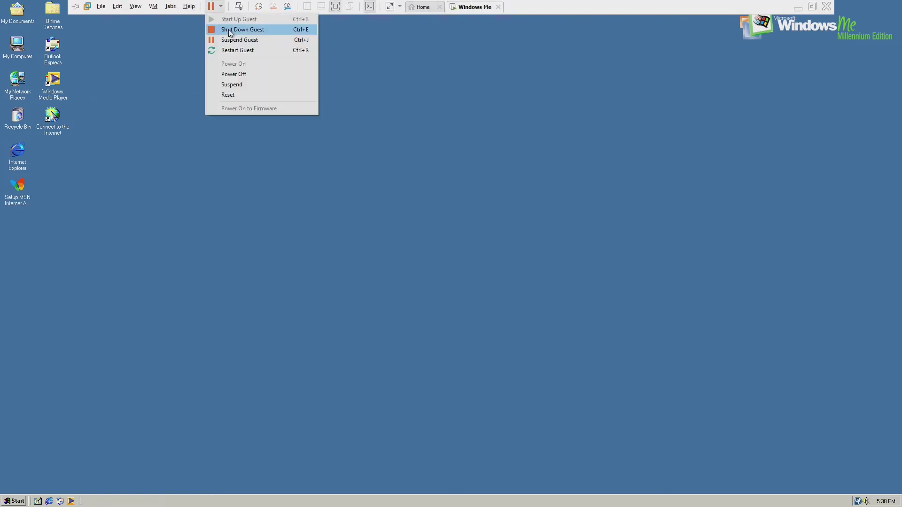
{"action": "left_click", "coordinate": [228, 29]}
{"action": "left_click", "coordinate": [473, 276]}
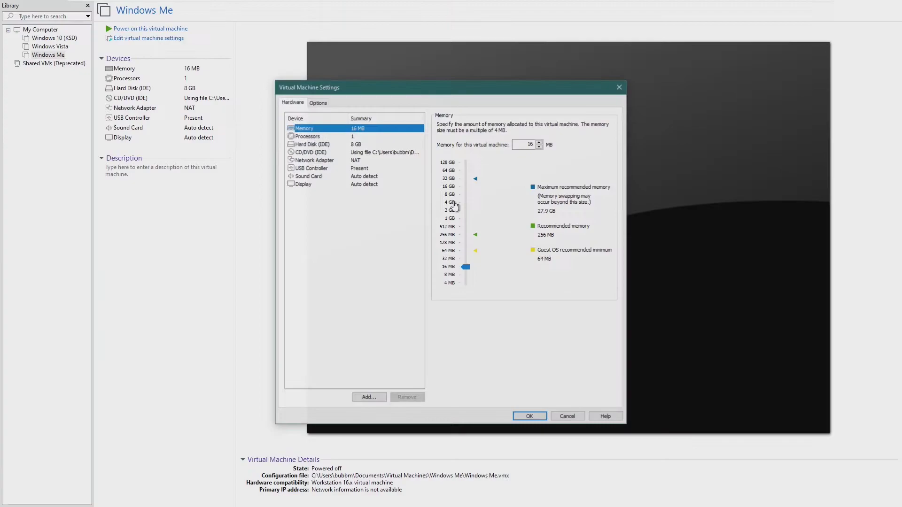
Set the VM memory slider to 12 MB, power on, and accept the network login prompt.
{"action": "left_click_drag", "start_coordinate": [465, 254], "coordinate": [461, 279]}
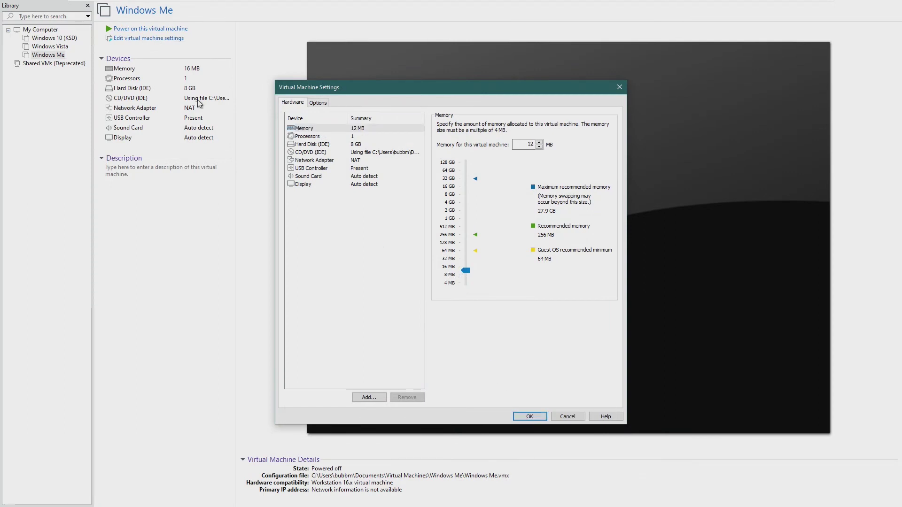
{"action": "key", "text": "Return"}
{"action": "left_click", "coordinate": [199, 33]}
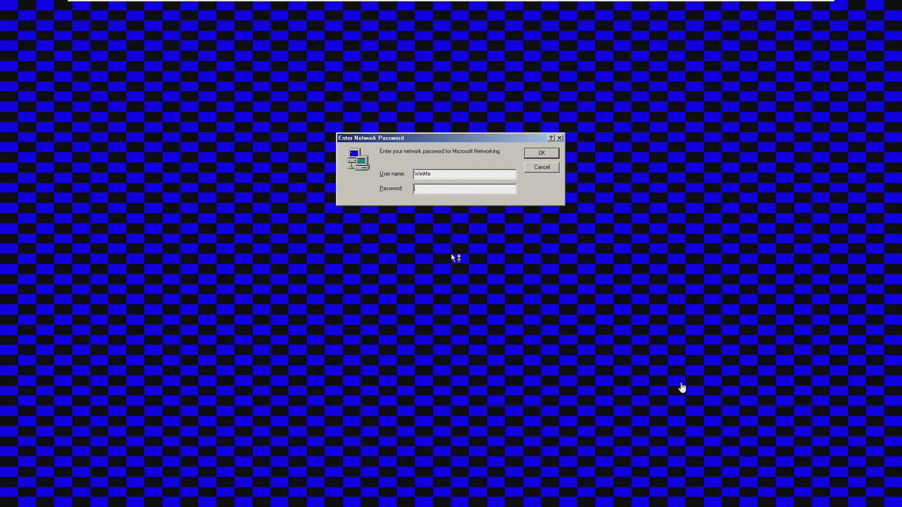
{"action": "left_click", "coordinate": [542, 153]}
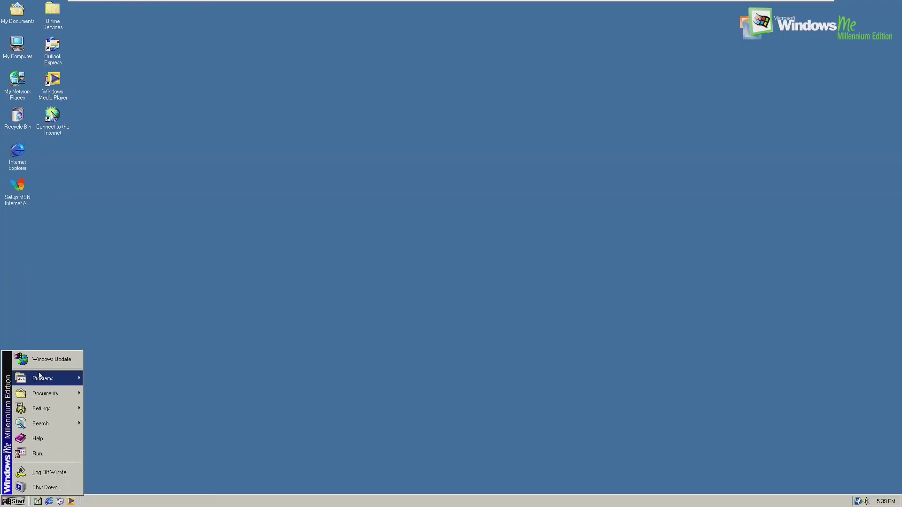
Open My Computer's System Properties showing 12.0MB RAM.
{"action": "left_click", "coordinate": [81, 266]}
{"action": "right_click", "coordinate": [22, 43]}
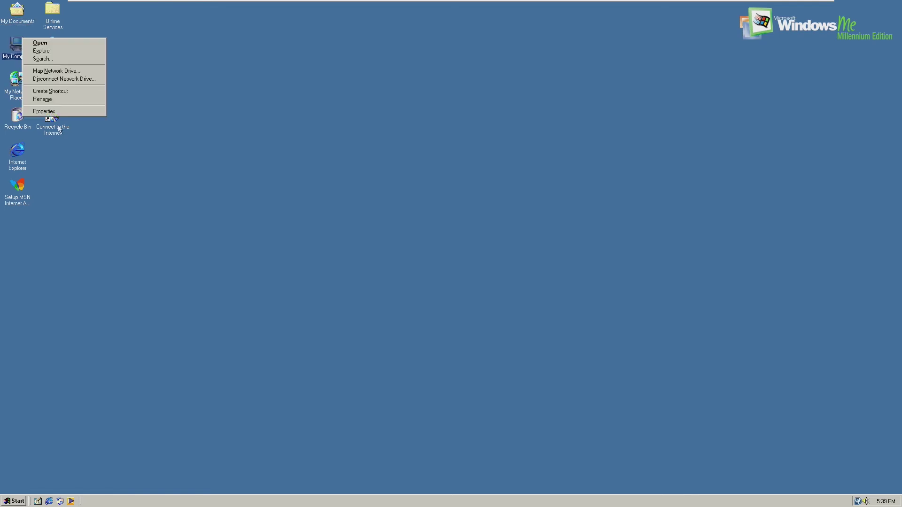
{"action": "left_click", "coordinate": [60, 111]}
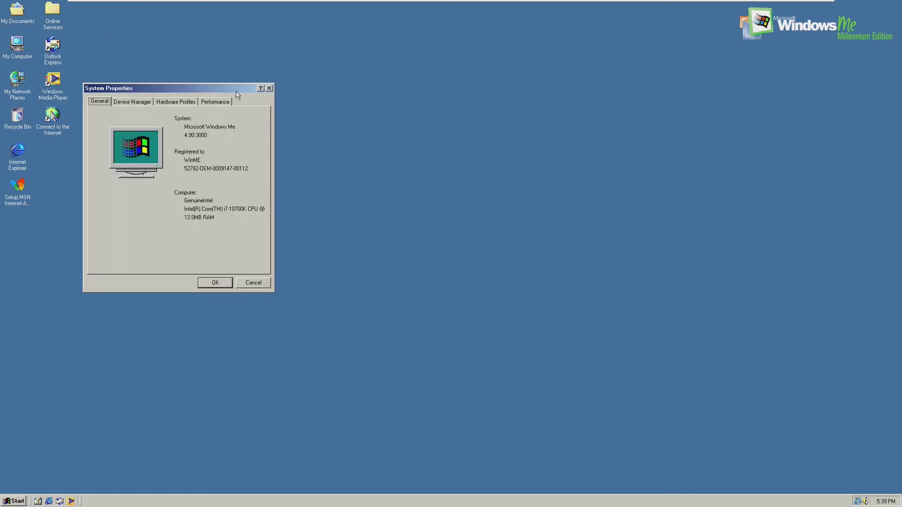
Try Windows Media Player, turning its volume down, then close it.
{"action": "left_click", "coordinate": [38, 501]}
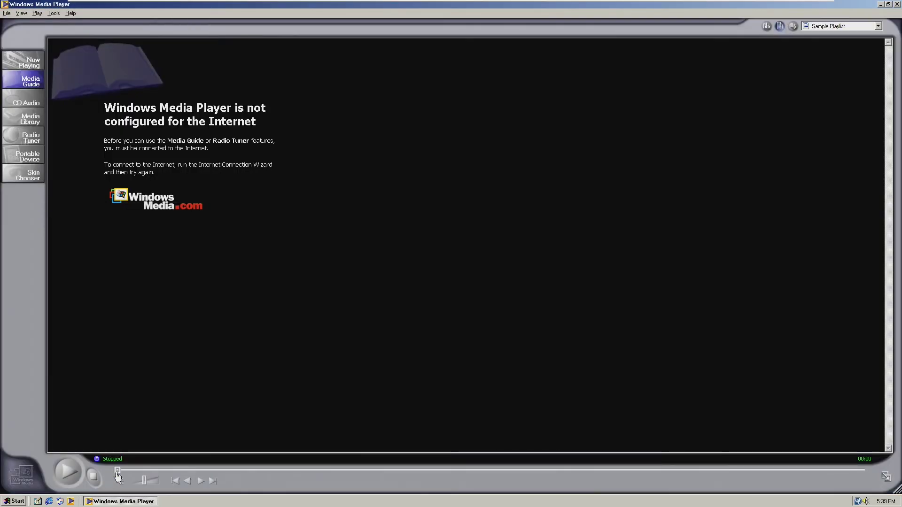
{"action": "left_click_drag", "start_coordinate": [144, 481], "coordinate": [134, 480]}
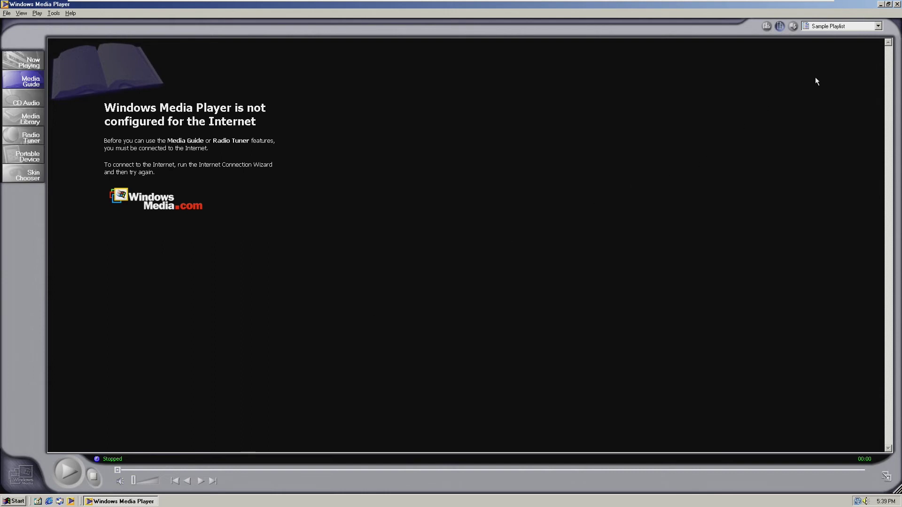
{"action": "key", "text": "super+Pause"}
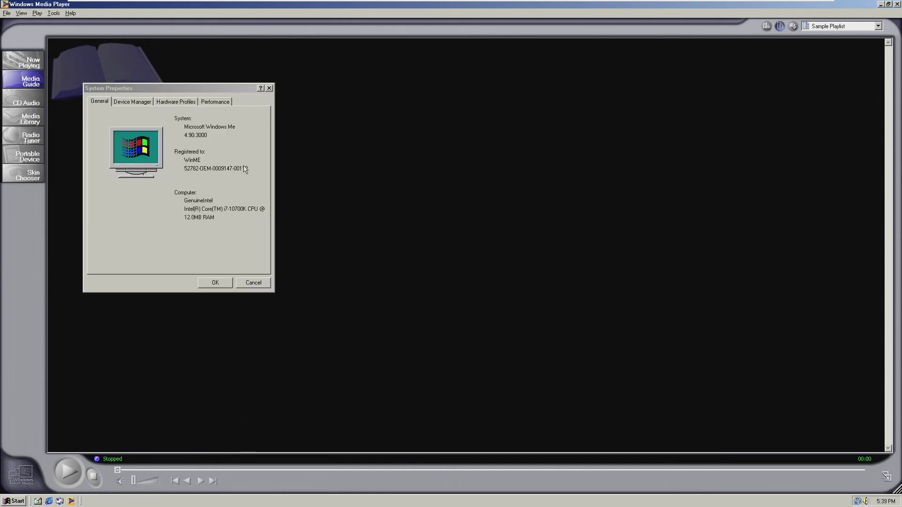
{"action": "key", "text": "super+m"}
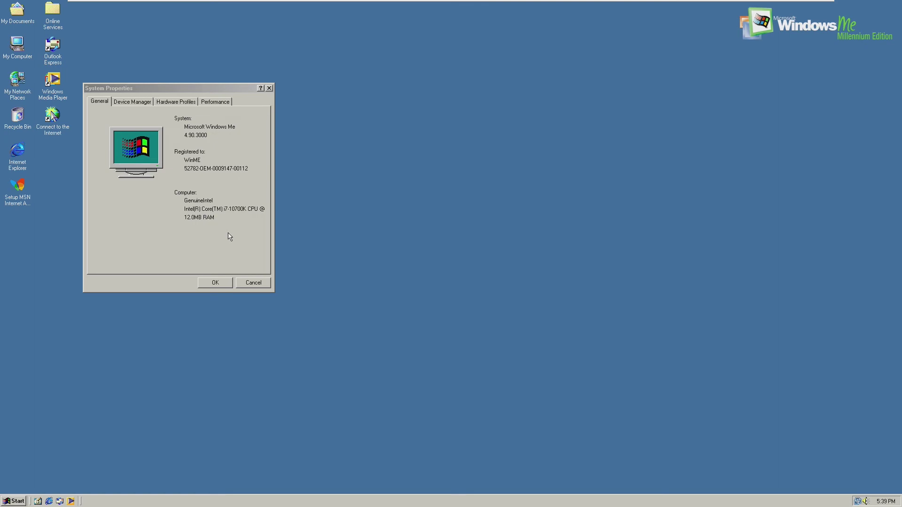
Shut down Windows Me from the shutdown dialog.
{"action": "key", "text": "alt+F4"}
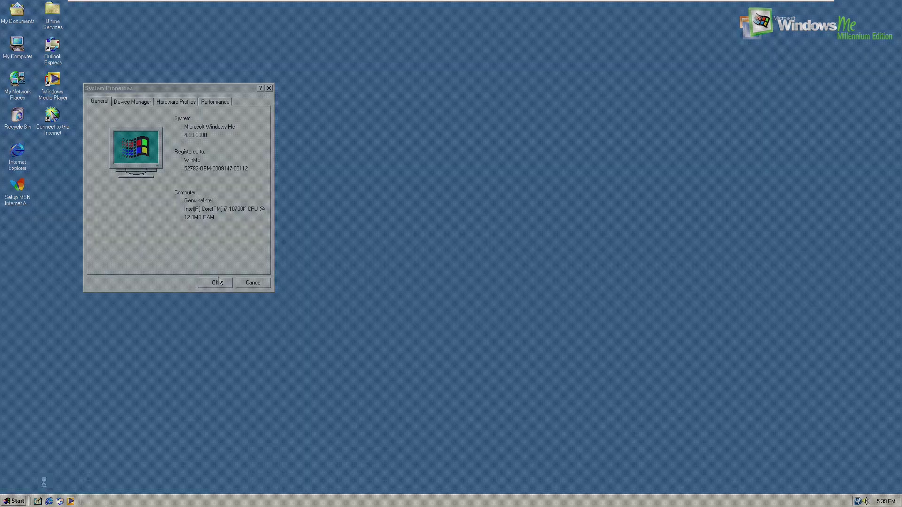
{"action": "key", "text": "Down"}
{"action": "left_click", "coordinate": [436, 283]}
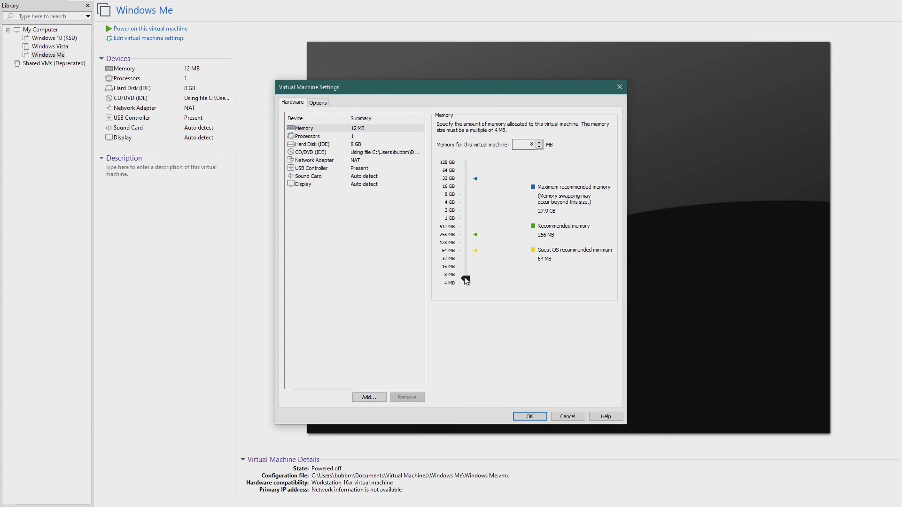
Set the VM memory to 8 MB after a rejected typed value, then power it on.
{"action": "double_click", "coordinate": [532, 144]}
{"action": "type", "text": "1"}
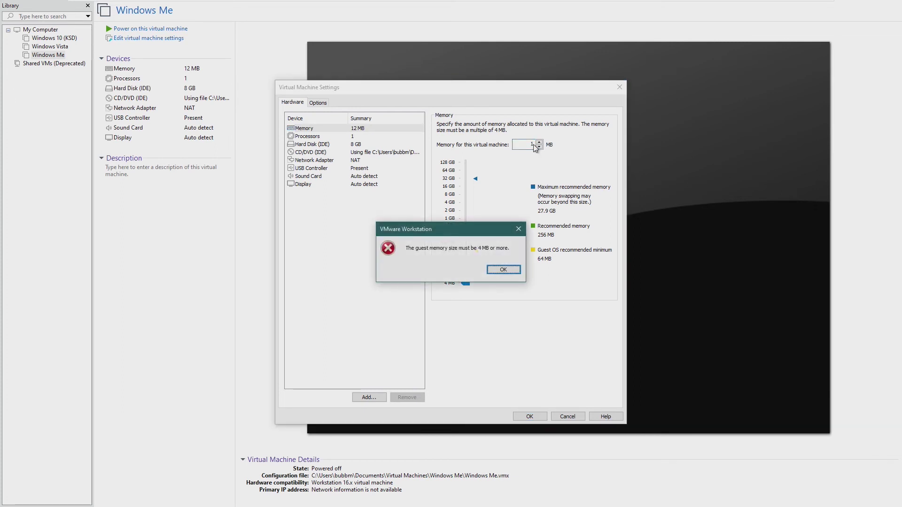
{"action": "key", "text": "Return"}
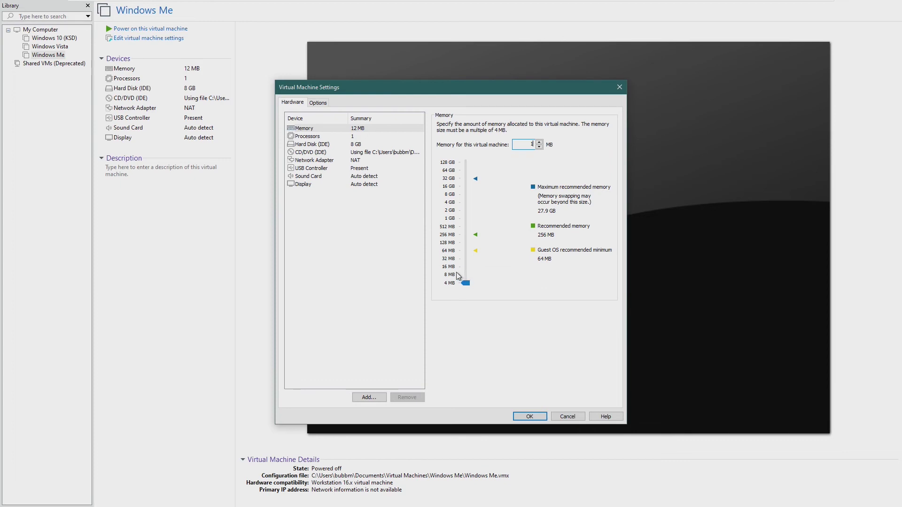
{"action": "left_click_drag", "start_coordinate": [466, 282], "coordinate": [466, 275]}
{"action": "left_click", "coordinate": [536, 417]}
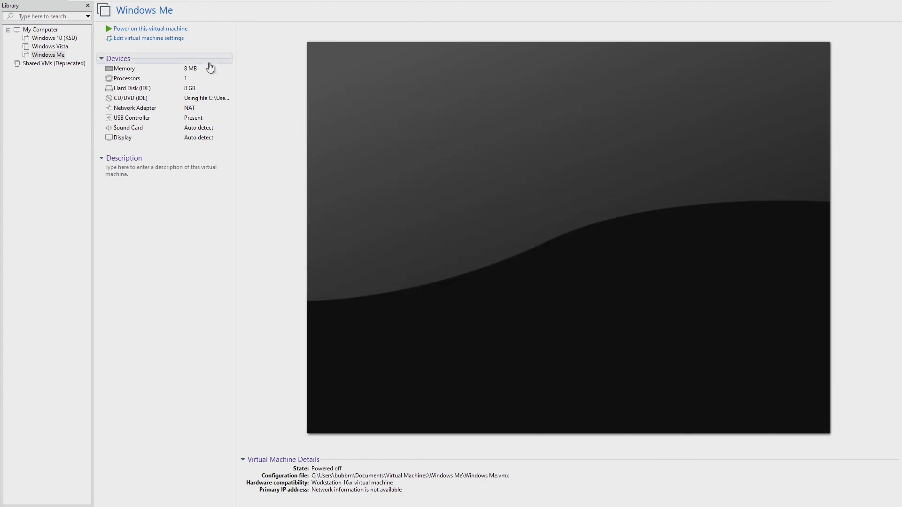
{"action": "left_click", "coordinate": [210, 30]}
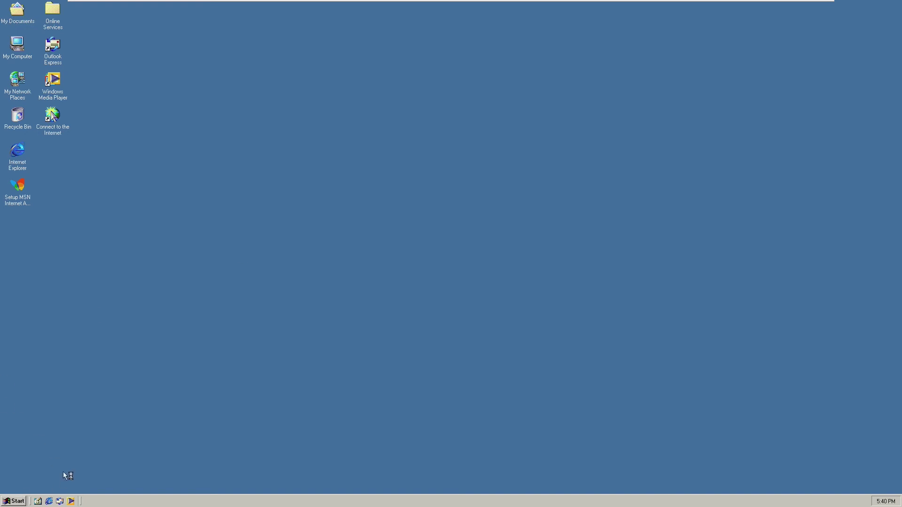
Open Calculator from Programs > Accessories, then close it.
{"action": "left_click", "coordinate": [21, 501]}
{"action": "left_click", "coordinate": [18, 502]}
{"action": "left_click", "coordinate": [19, 502]}
{"action": "left_click", "coordinate": [19, 502]}
{"action": "left_click", "coordinate": [18, 501]}
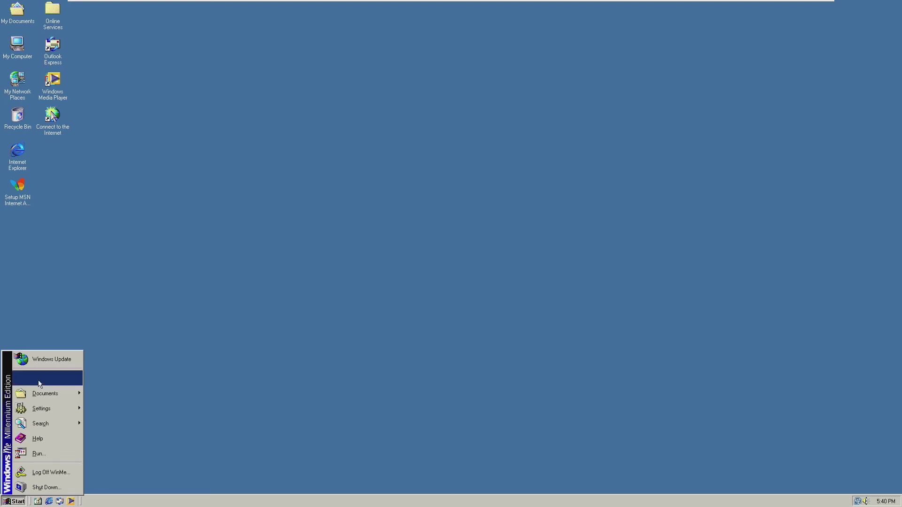
{"action": "mouse_move", "coordinate": [60, 384]}
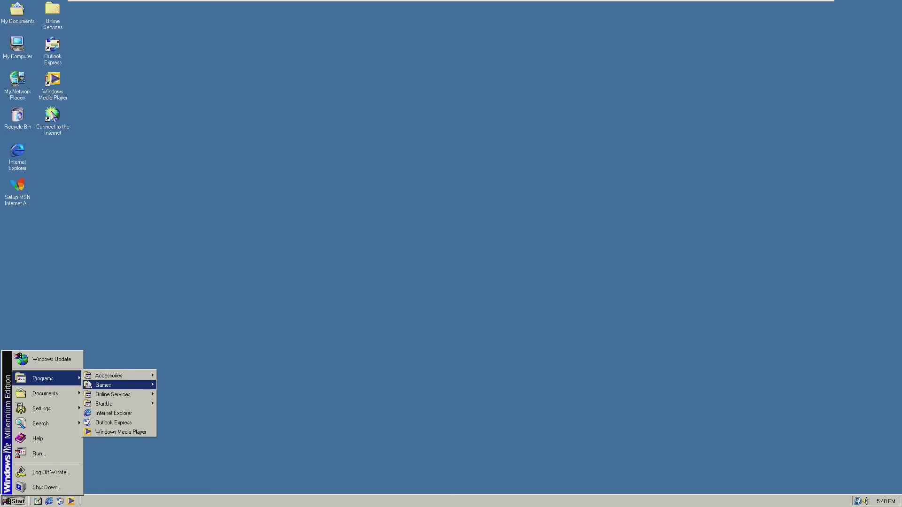
{"action": "mouse_move", "coordinate": [156, 377]}
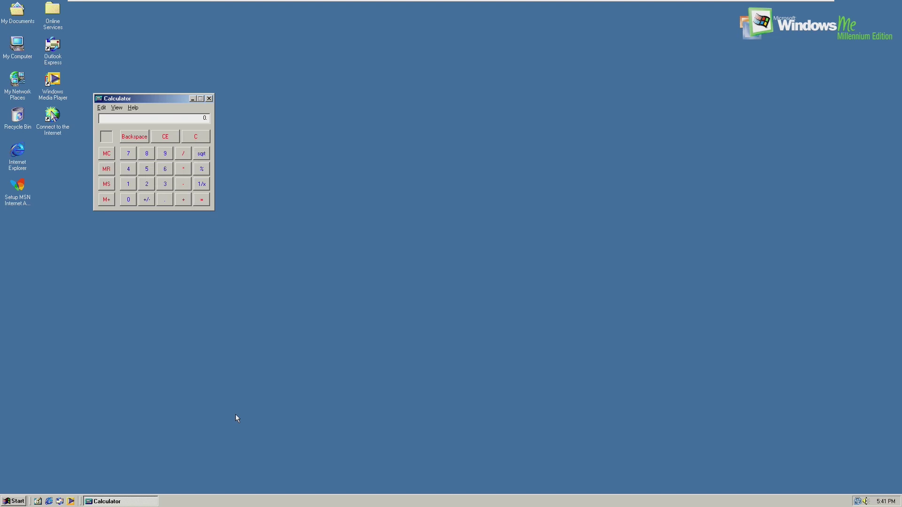
{"action": "left_click", "coordinate": [210, 98]}
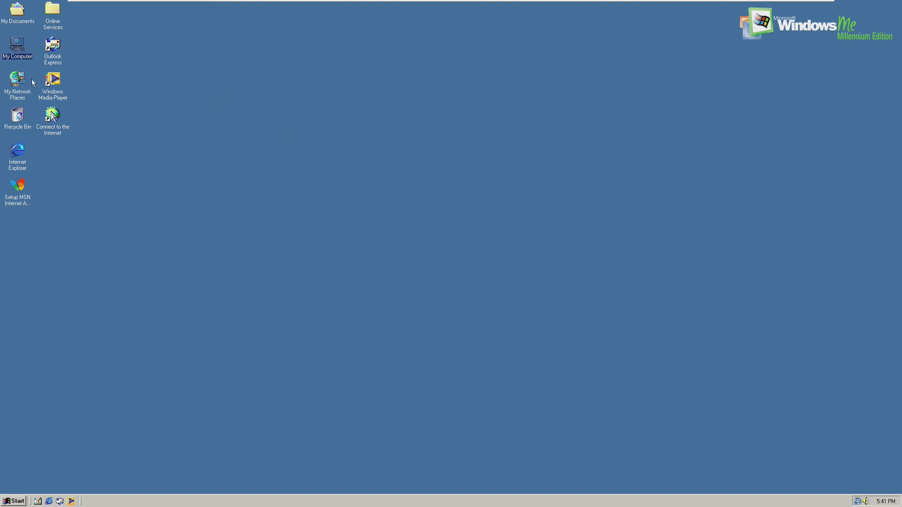
Check My Computer's System Properties reporting 8.0MB RAM, then close it.
{"action": "right_click", "coordinate": [18, 45]}
{"action": "left_click", "coordinate": [58, 120]}
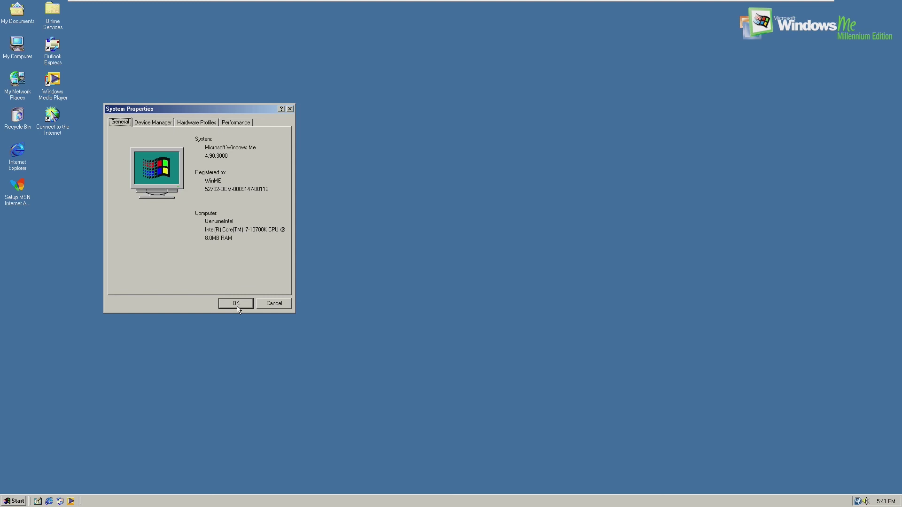
{"action": "left_click", "coordinate": [290, 109]}
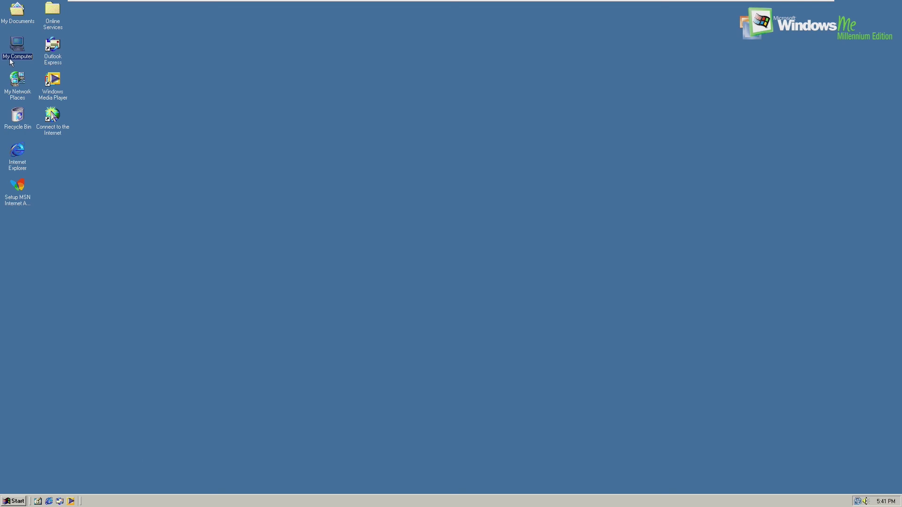
Shut down Windows Me from the Start menu.
{"action": "left_click", "coordinate": [5, 502]}
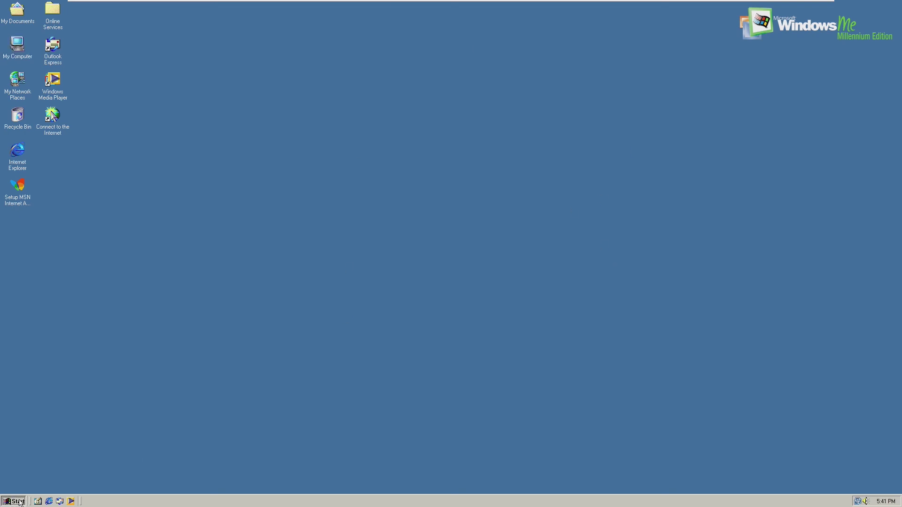
{"action": "left_click", "coordinate": [38, 485]}
{"action": "left_click", "coordinate": [431, 281]}
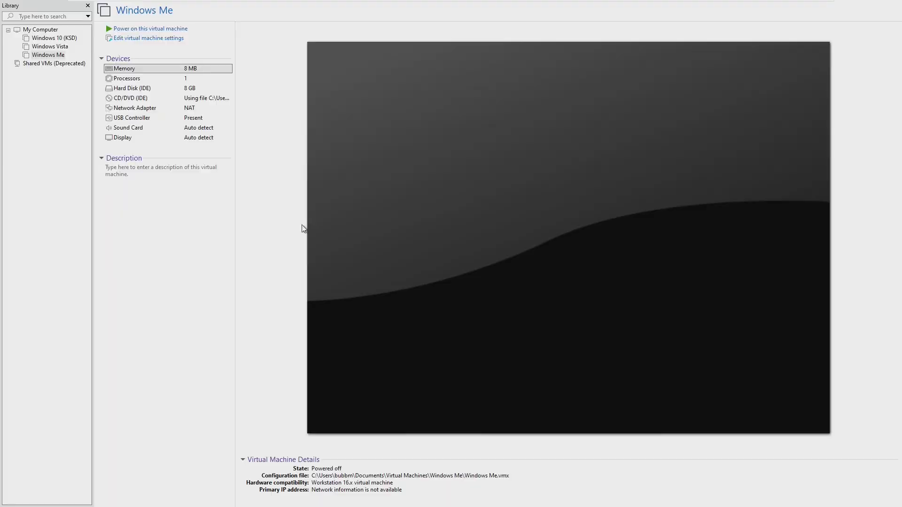
Set the VM's memory to 4 MB in its settings and save.
{"action": "key", "text": "ctrl+d"}
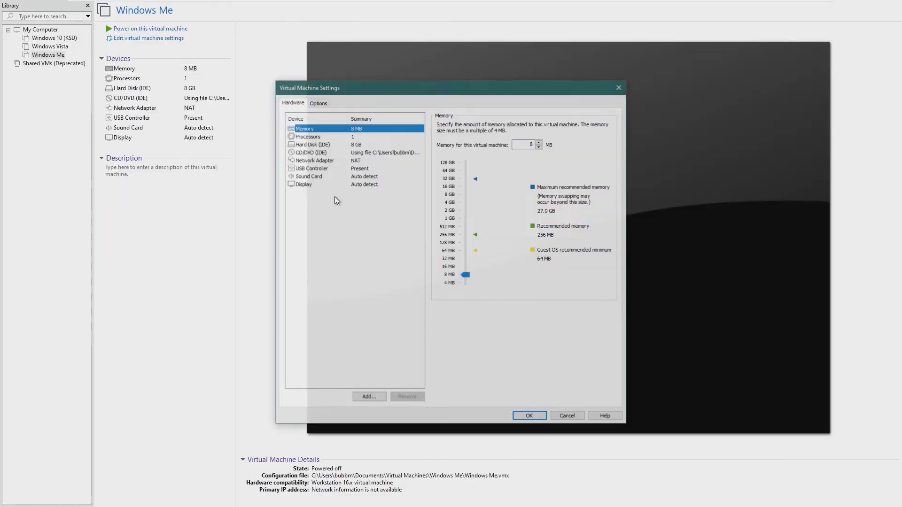
{"action": "left_click", "coordinate": [468, 284]}
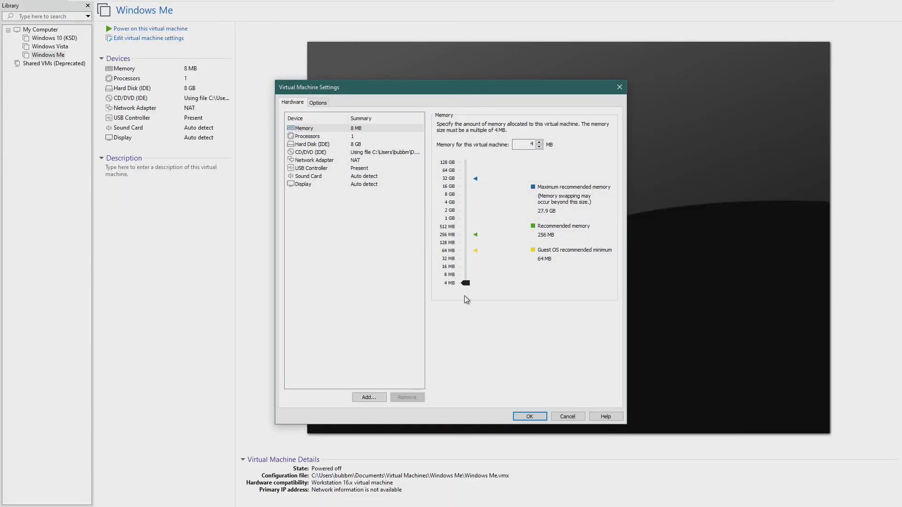
{"action": "left_click_drag", "start_coordinate": [467, 286], "coordinate": [472, 347]}
{"action": "left_click", "coordinate": [529, 417]}
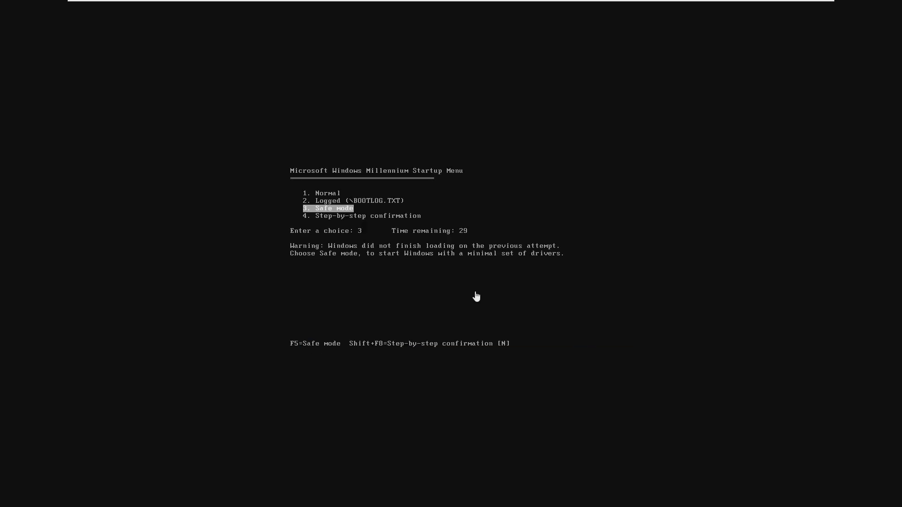
Stop the boot countdown and move through the Windows Me startup menu options.
{"action": "left_click", "coordinate": [423, 219]}
{"action": "key", "text": "Up"}
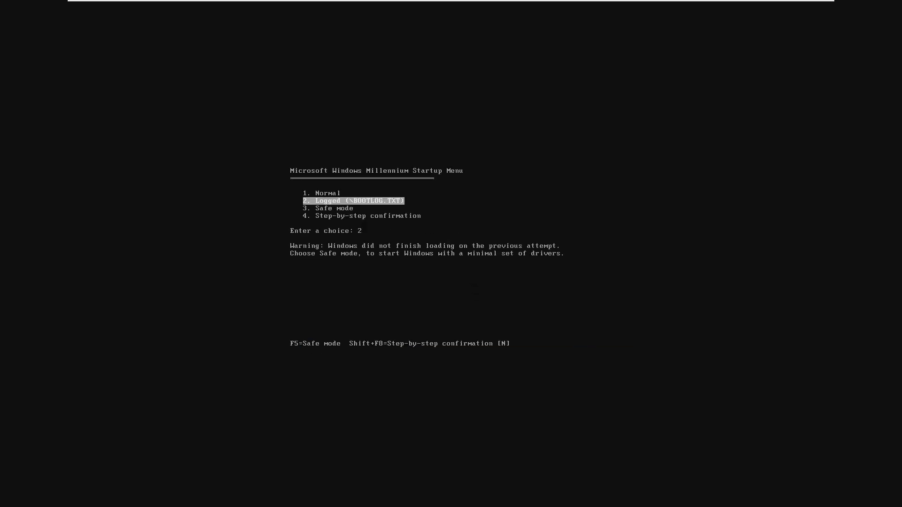
{"action": "key", "text": "Down"}
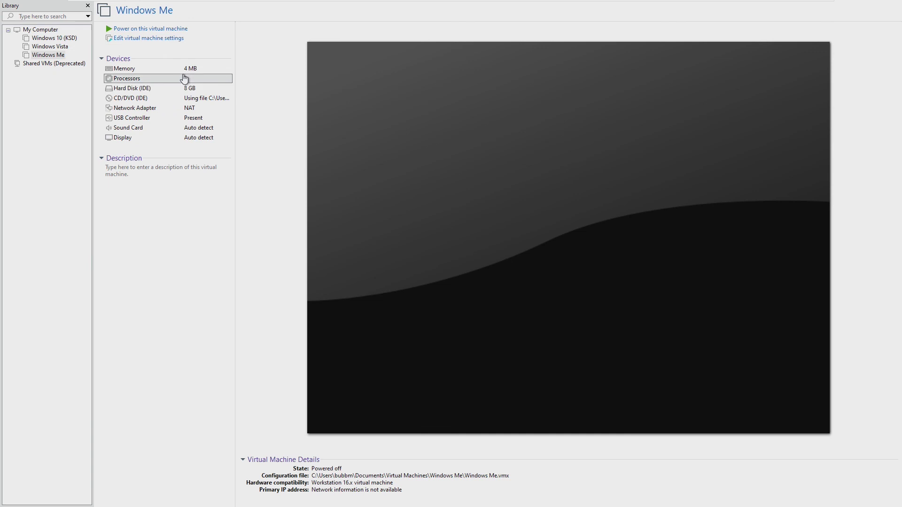
Enter 8 MB in the Memory field after dismissing the multiple-of-4 error.
{"action": "double_click", "coordinate": [187, 80]}
{"action": "left_click", "coordinate": [367, 129]}
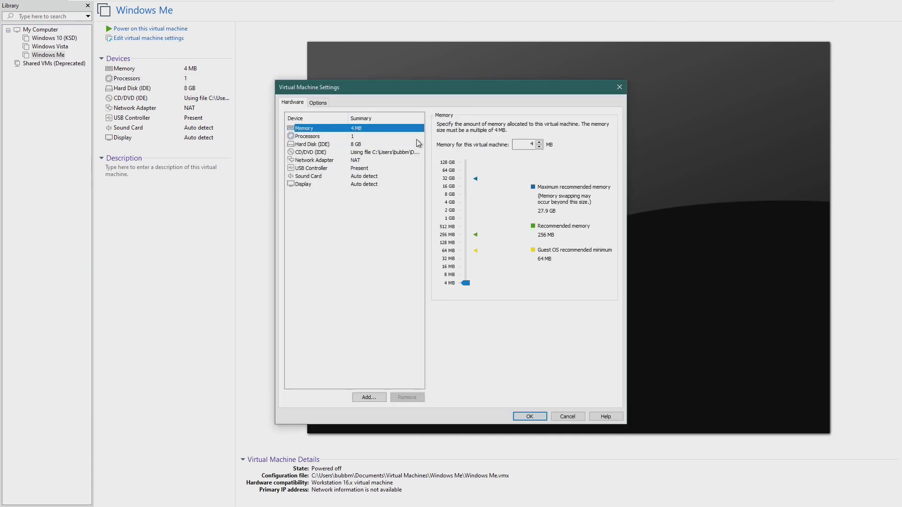
{"action": "left_click", "coordinate": [534, 144]}
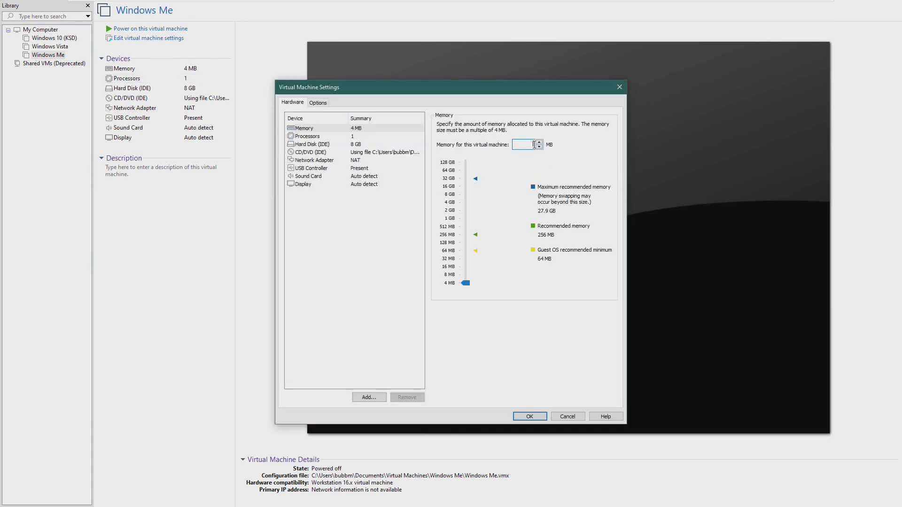
{"action": "type", "text": "6"}
{"action": "key", "text": "Return"}
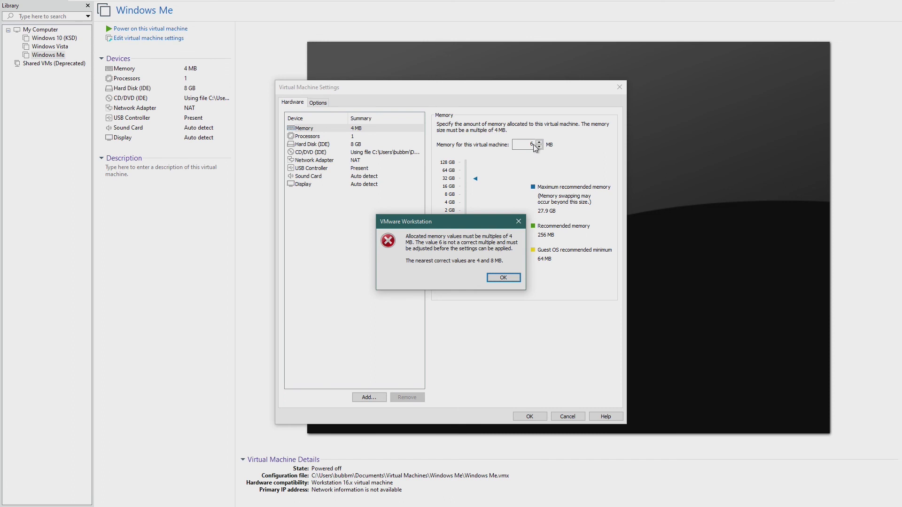
{"action": "key", "text": "Return"}
{"action": "type", "text": "8"}
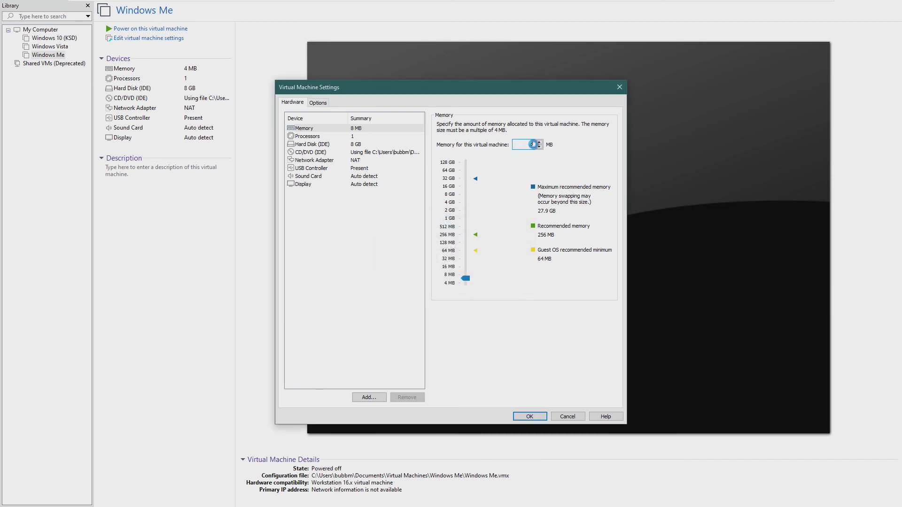
{"action": "key", "text": "Return"}
Power on the VM, dismiss the CD warning, and skip the network login.
{"action": "left_click", "coordinate": [204, 30]}
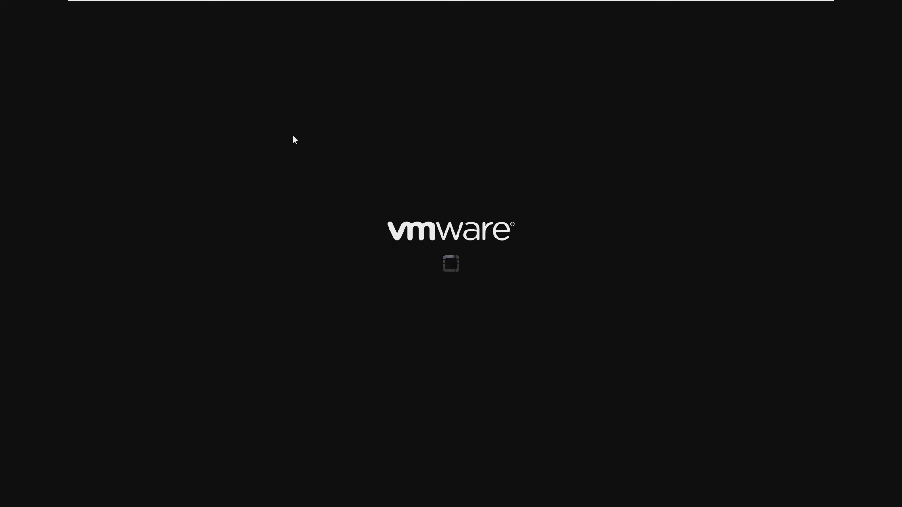
{"action": "left_click", "coordinate": [894, 477]}
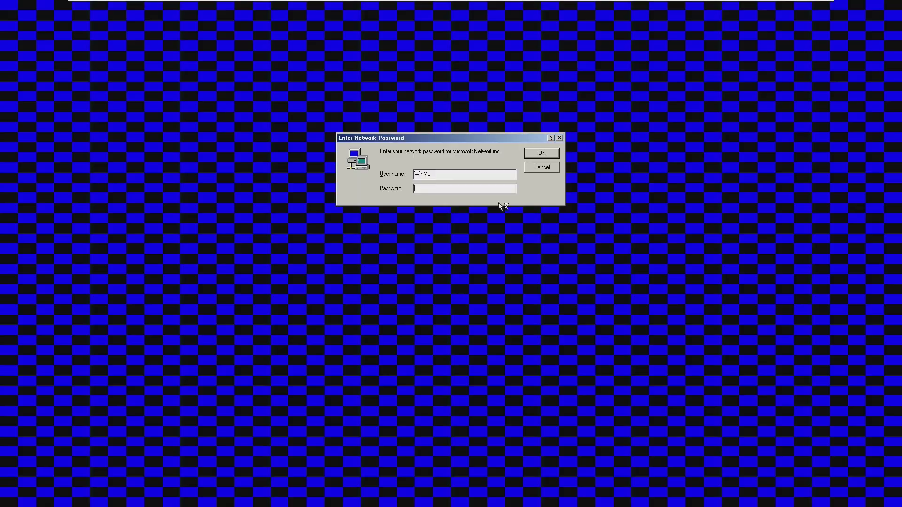
{"action": "left_click", "coordinate": [541, 153]}
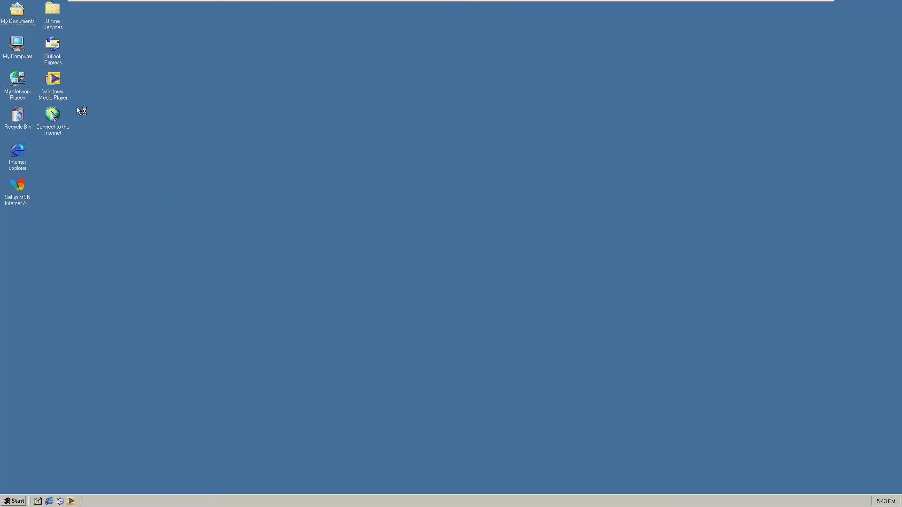
Select My Computer and open System Properties with Win+Pause, showing 8.0MB RAM.
{"action": "left_click", "coordinate": [20, 48]}
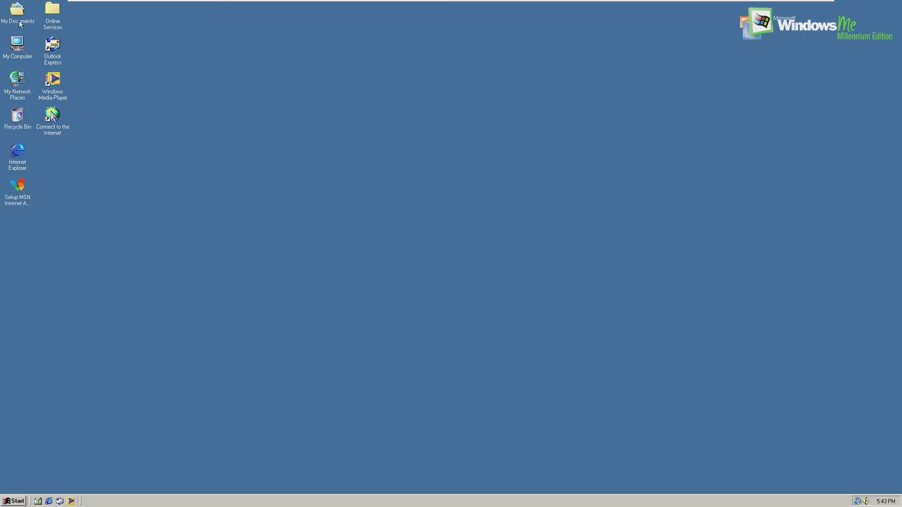
{"action": "key", "text": "super+Pause"}
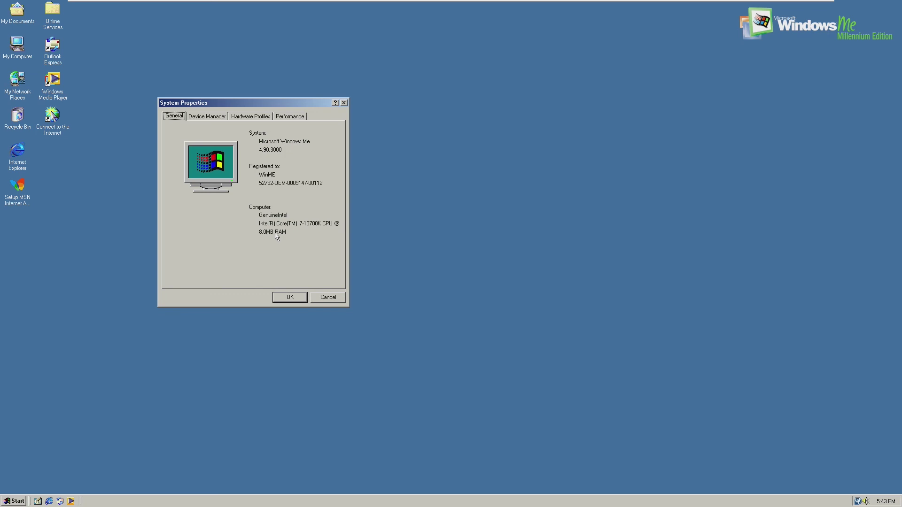